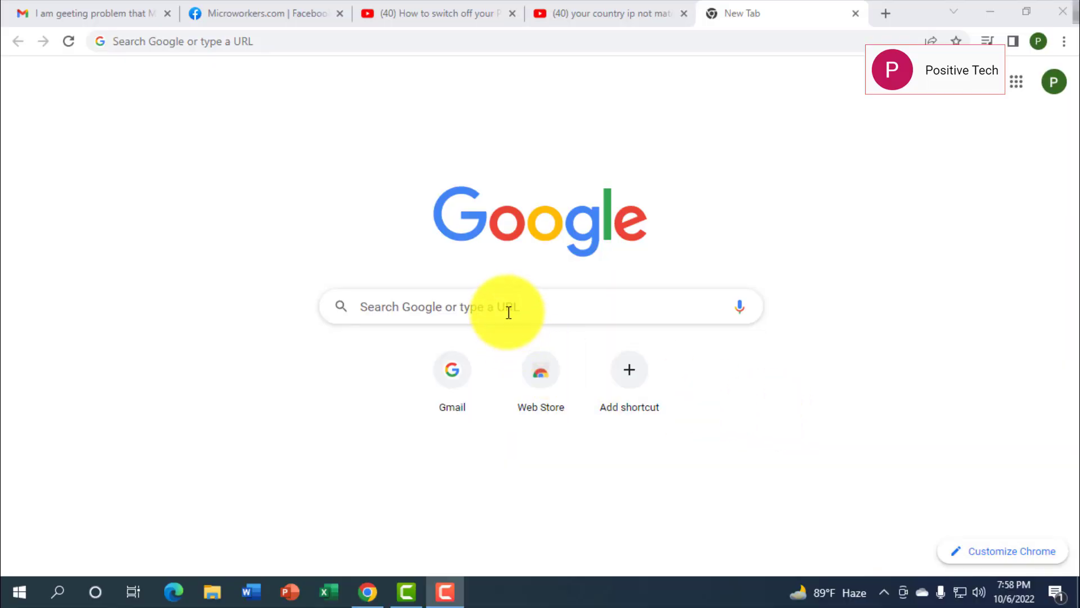
Search Google for 'microworkers' and open the Microworkers site from the suggestions
left_click(509, 312)
type("mi")
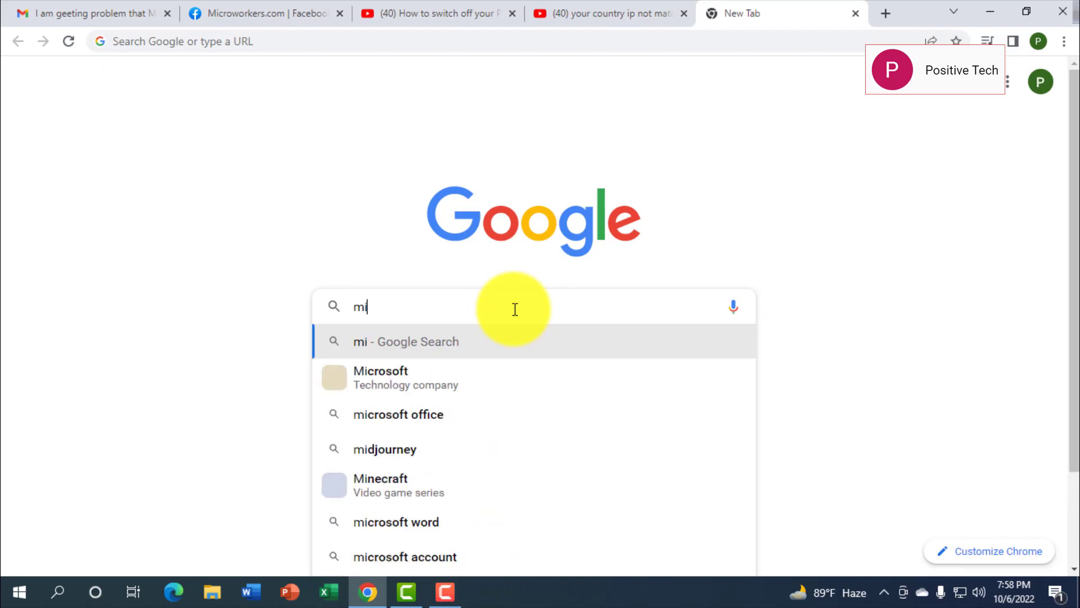
type("cr")
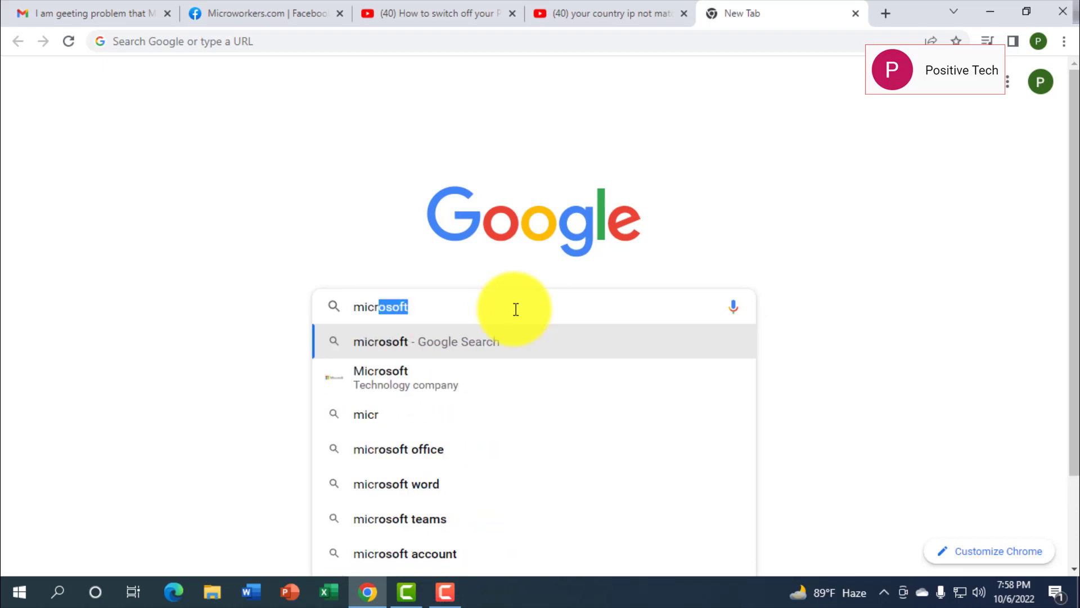
type("oworker")
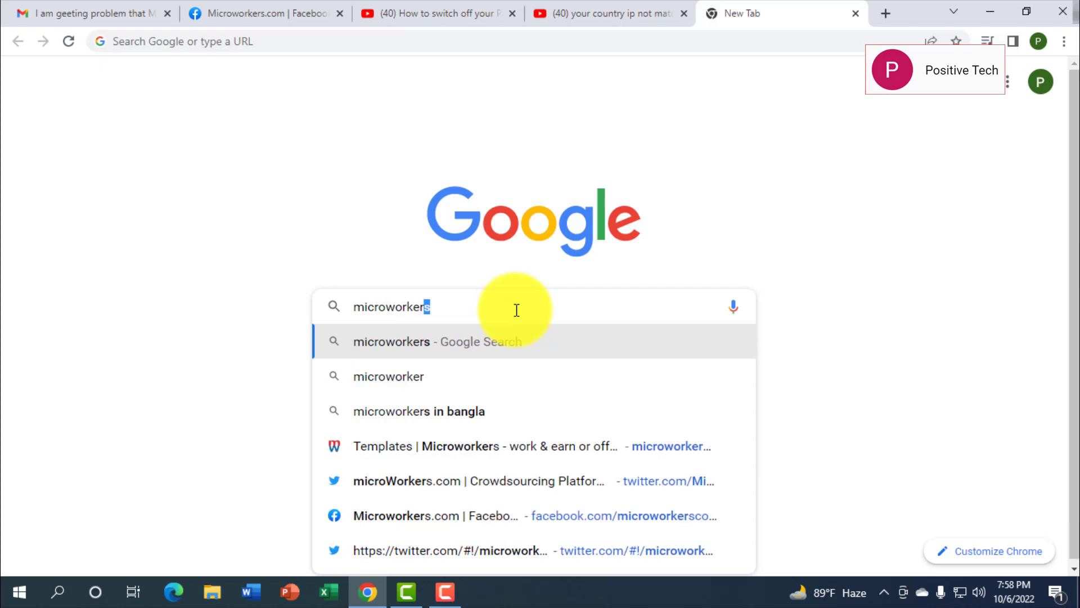
left_click(443, 448)
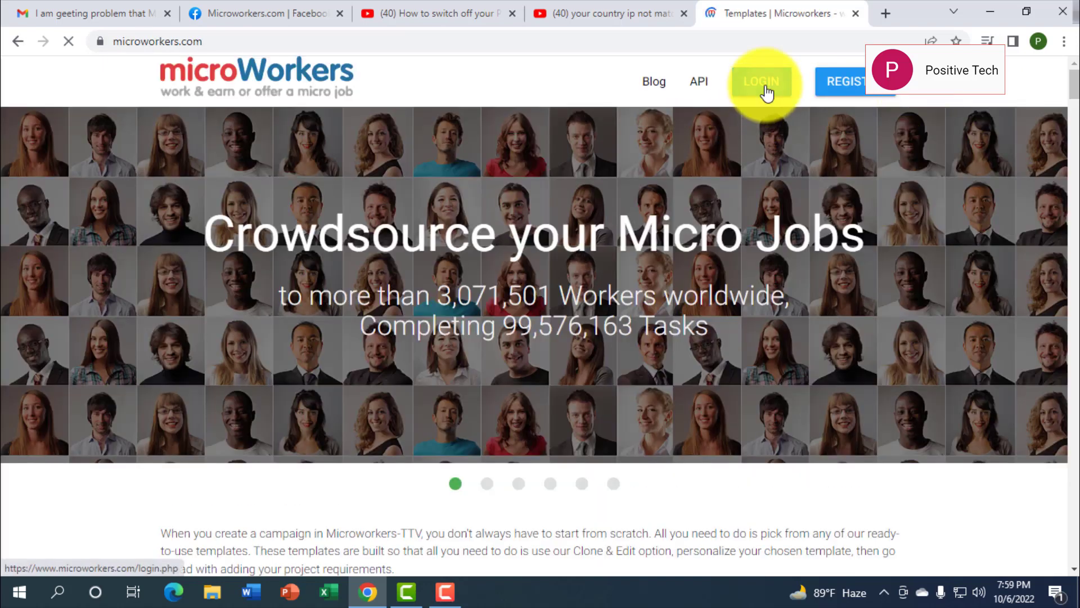
Attempt to log in to Microworkers with the account email and password
left_click(767, 92)
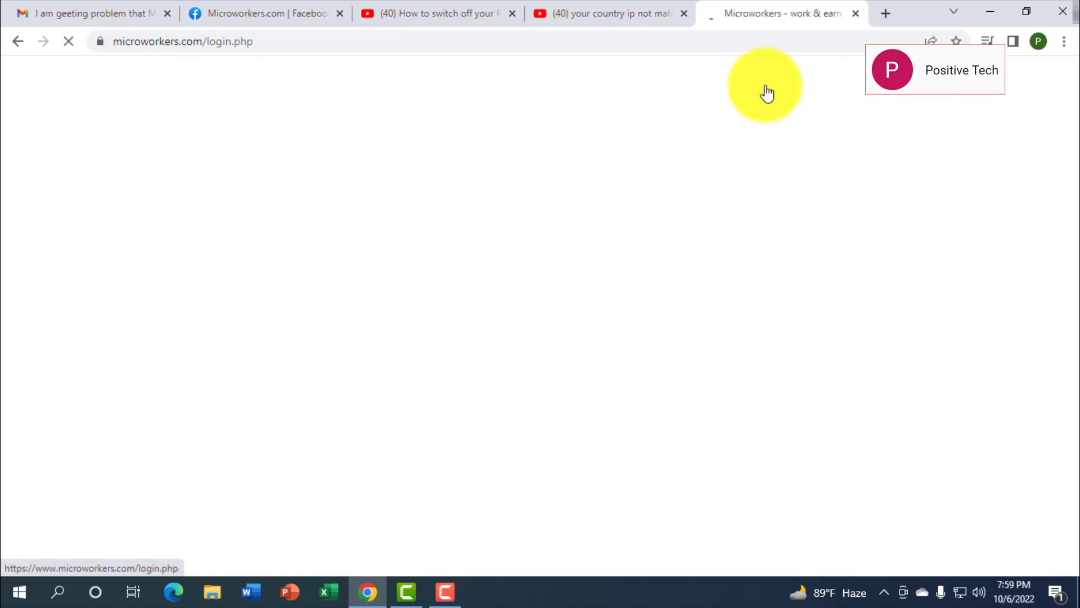
left_click(215, 251)
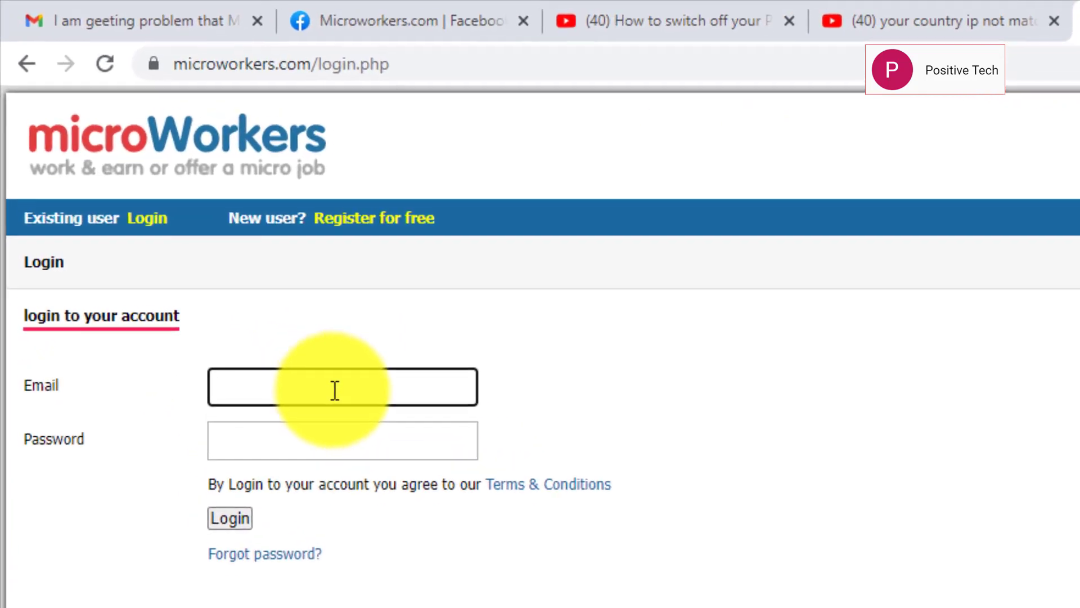
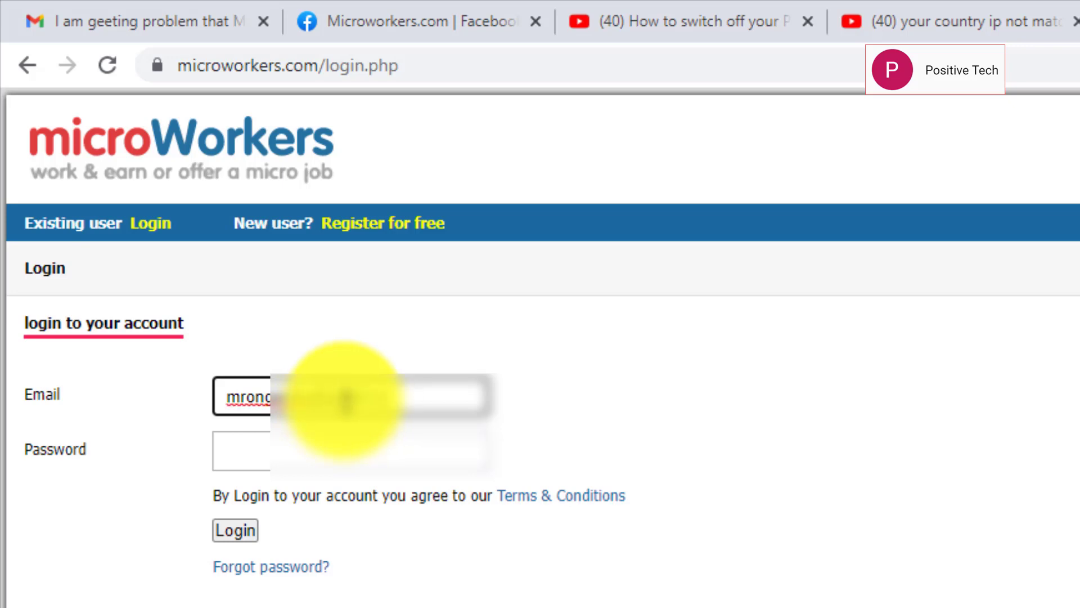
left_click(347, 458)
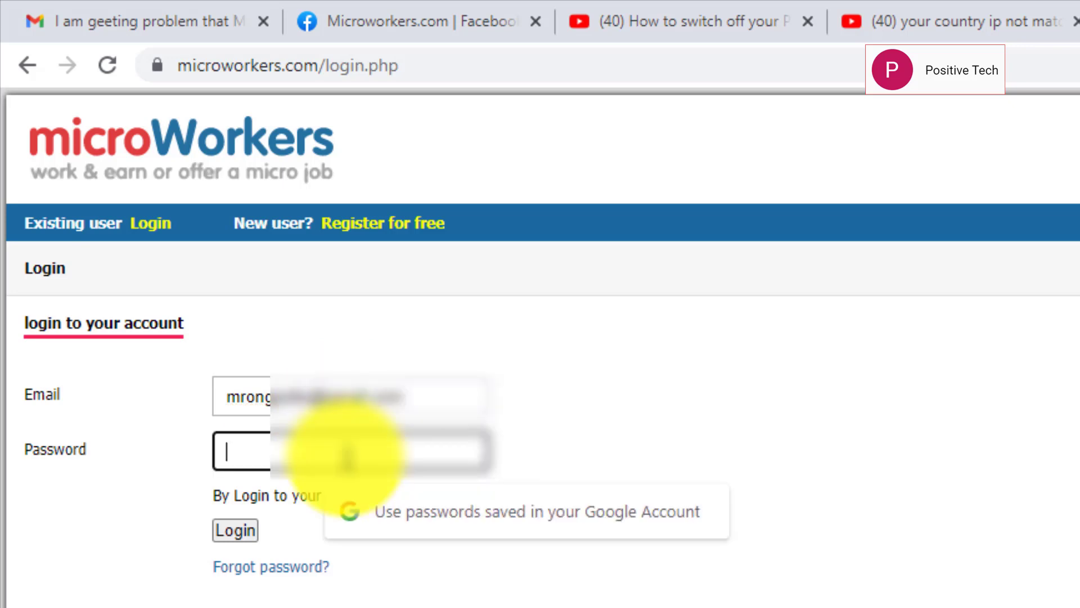
type("*")
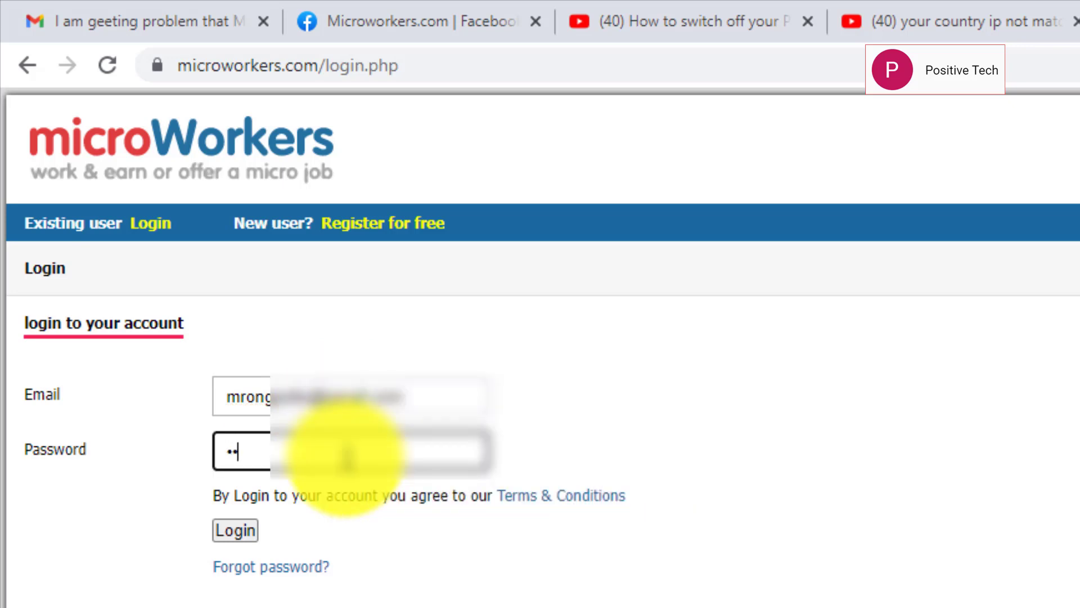
type("*******")
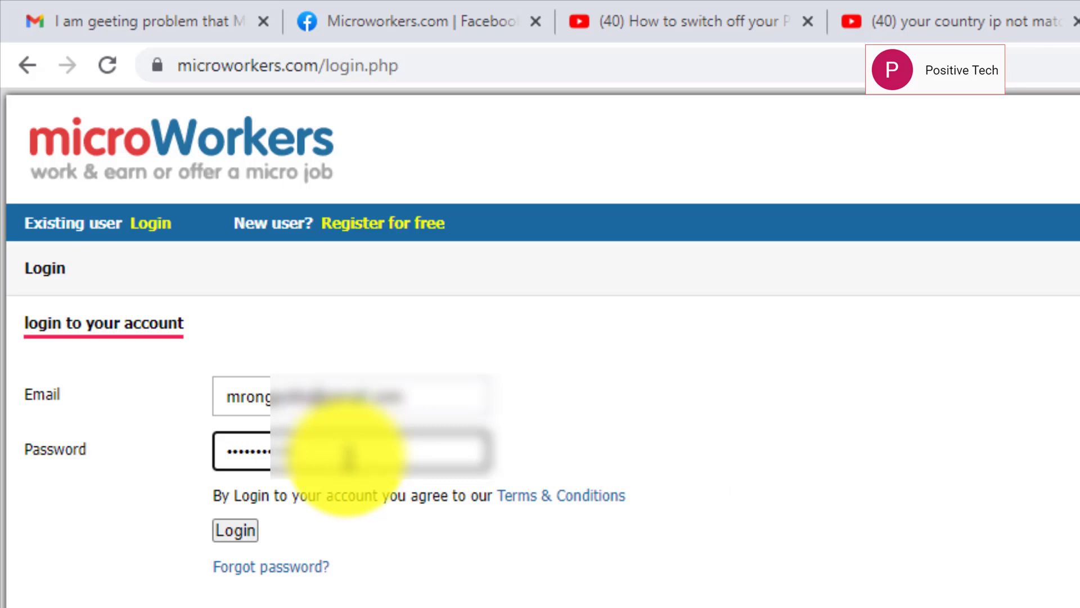
left_click(240, 530)
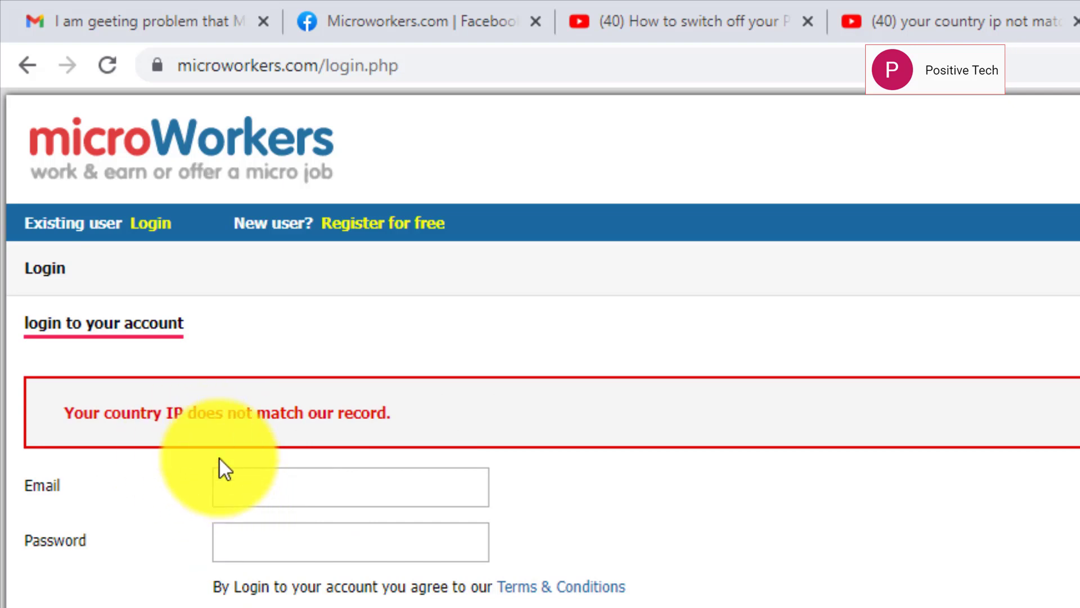
After the country IP mismatch error, re-enter the credentials, then go to Forgot password
left_click(312, 490)
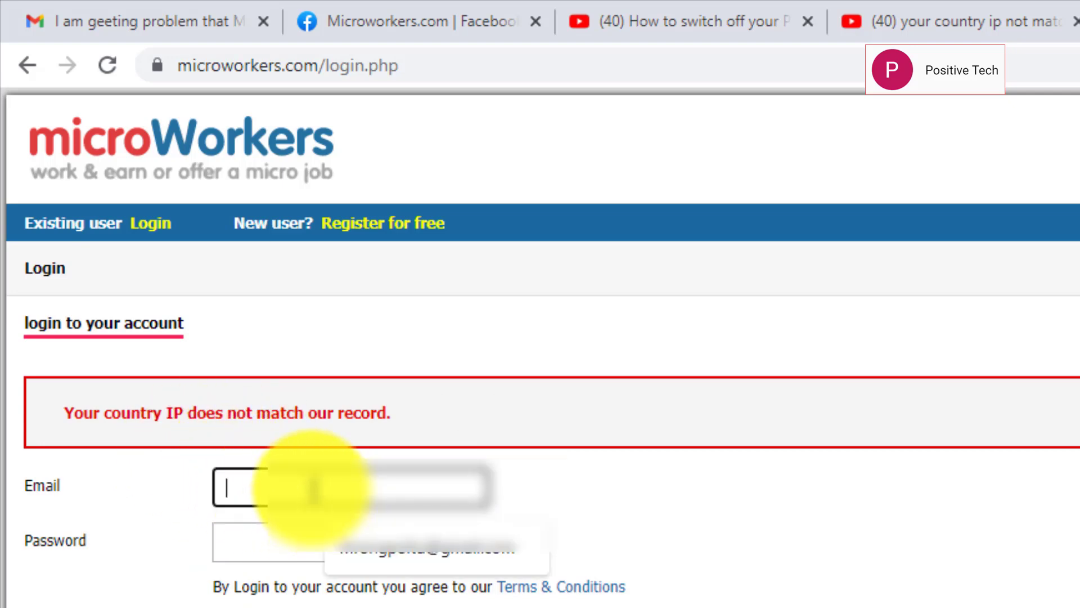
left_click(432, 549)
left_click(388, 543)
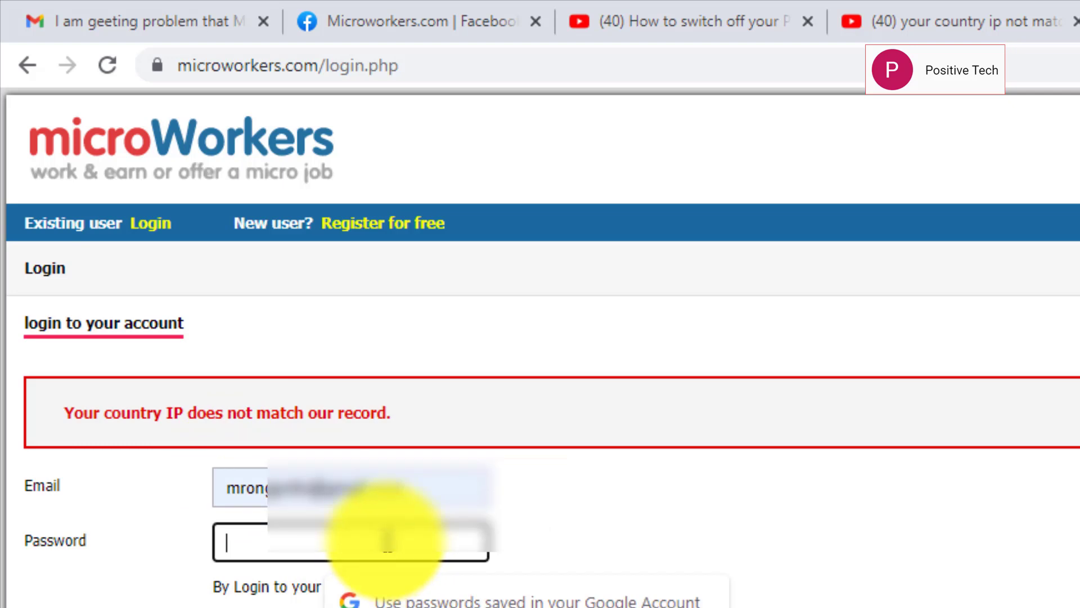
type("a")
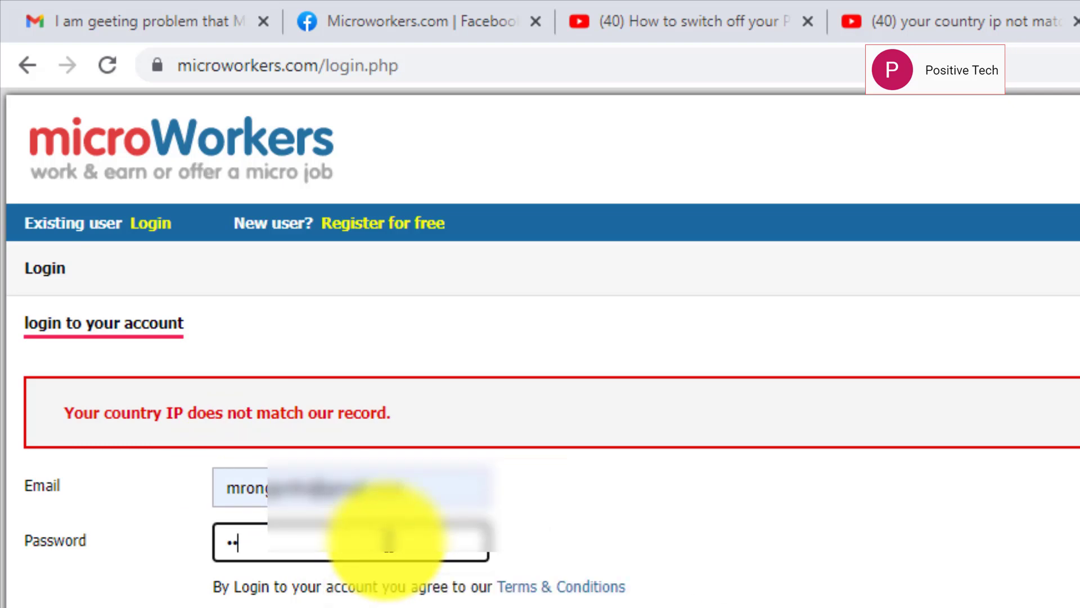
type("••")
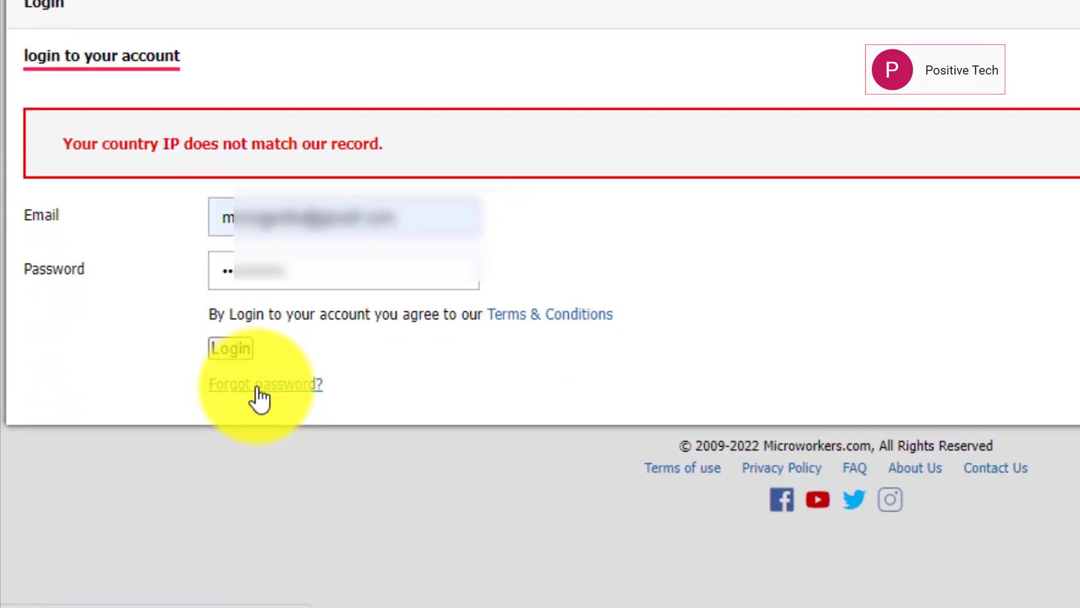
left_click(259, 474)
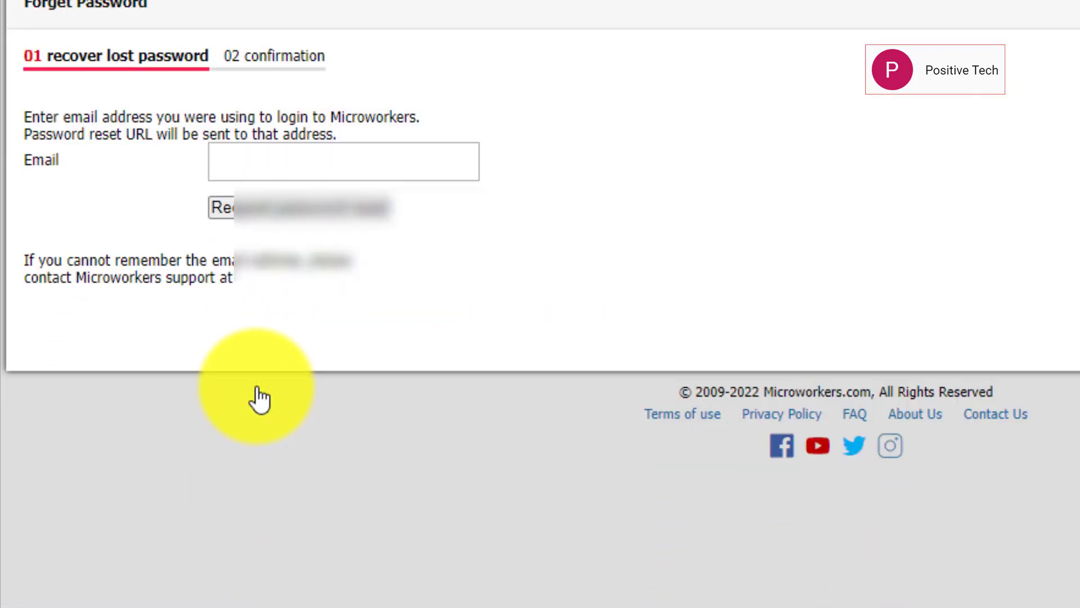
Enter the account email in the recovery form and request a password reset PIN
left_click(288, 168)
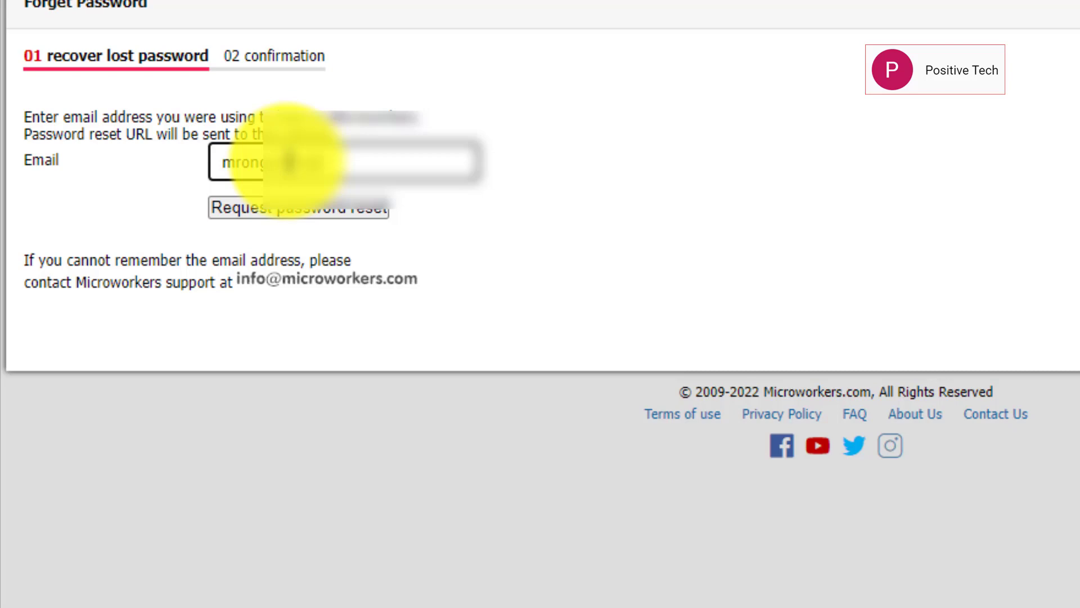
type(".comail.com")
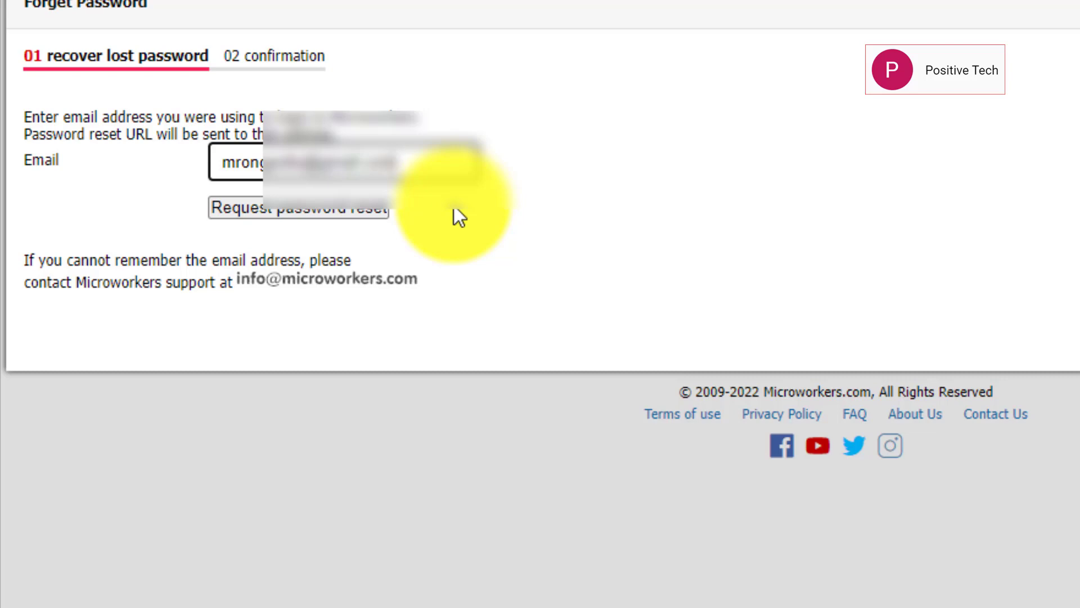
left_click(326, 208)
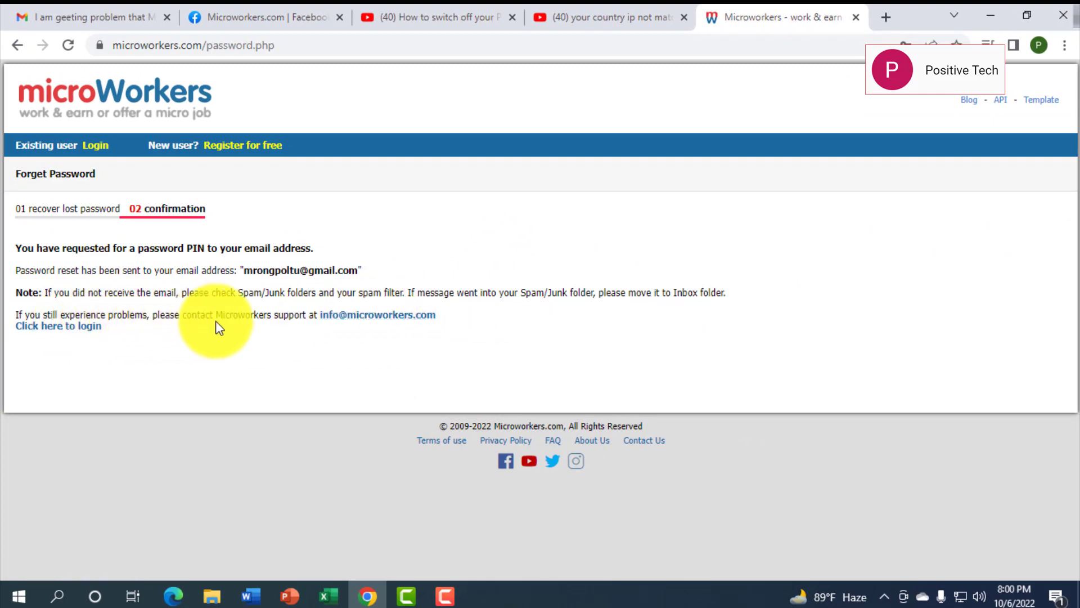
left_click(888, 18)
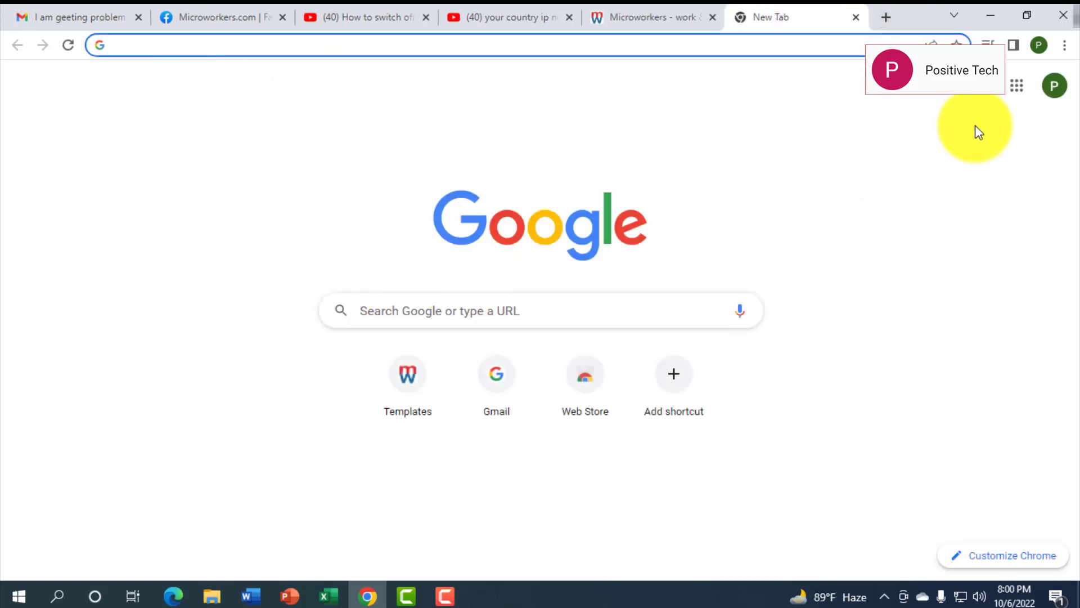
Open Gmail and the Microworkers 'Lost password' email
left_click(1022, 92)
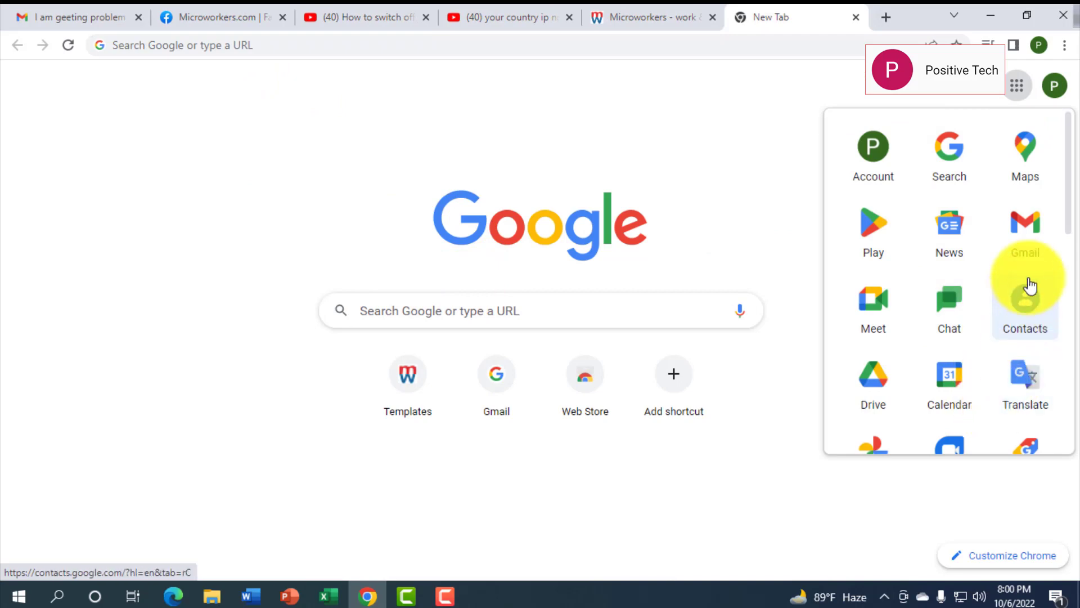
left_click(1025, 237)
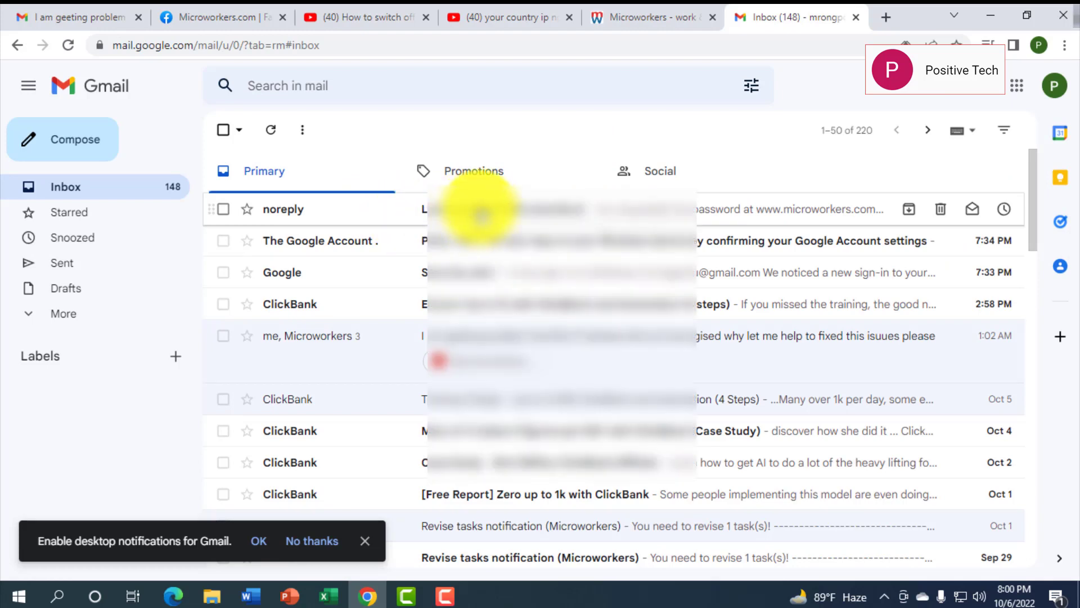
left_click(481, 212)
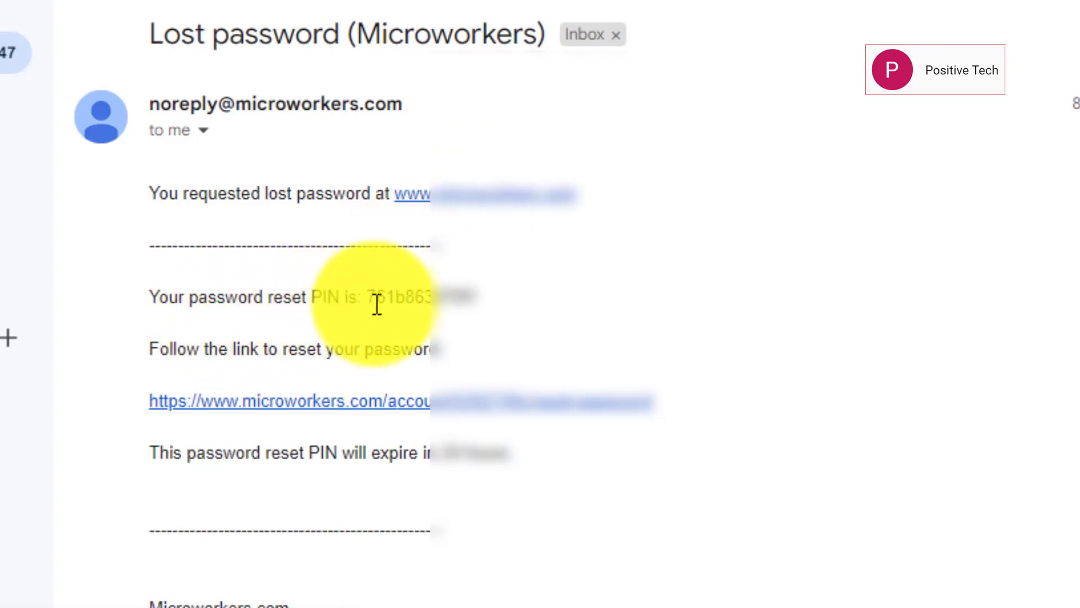
Copy the reset PIN from the email and follow the password reset link
left_click_drag(372, 299, 494, 320)
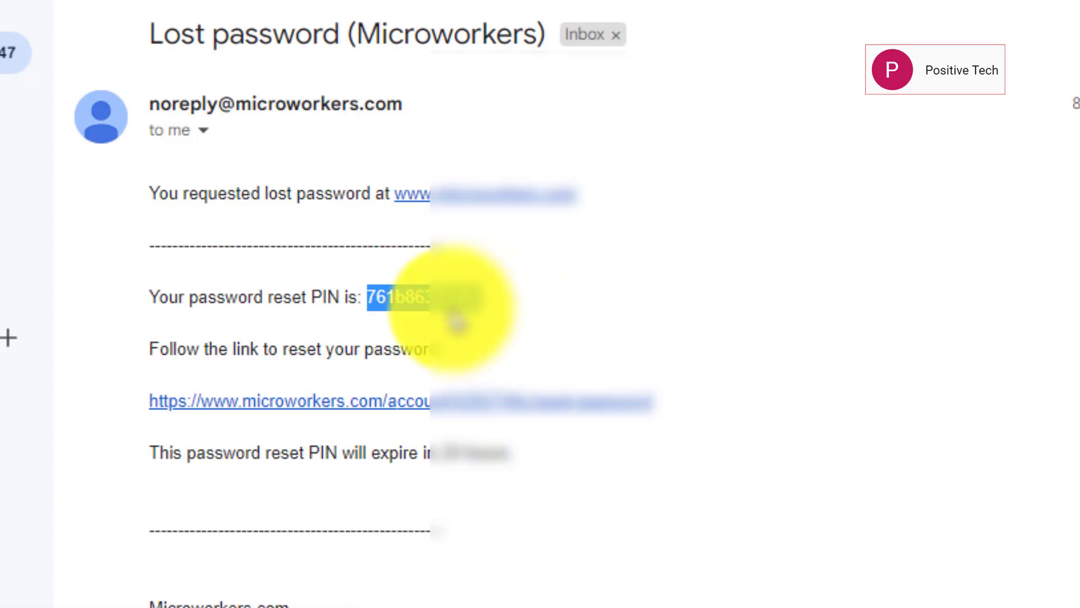
right_click(450, 307)
left_click(489, 319)
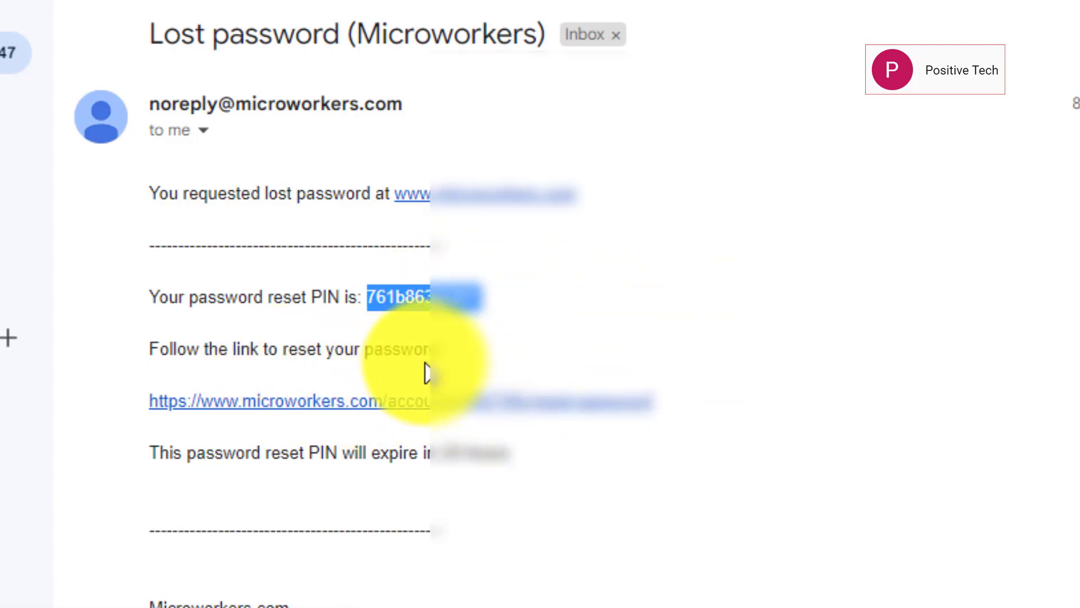
left_click(368, 402)
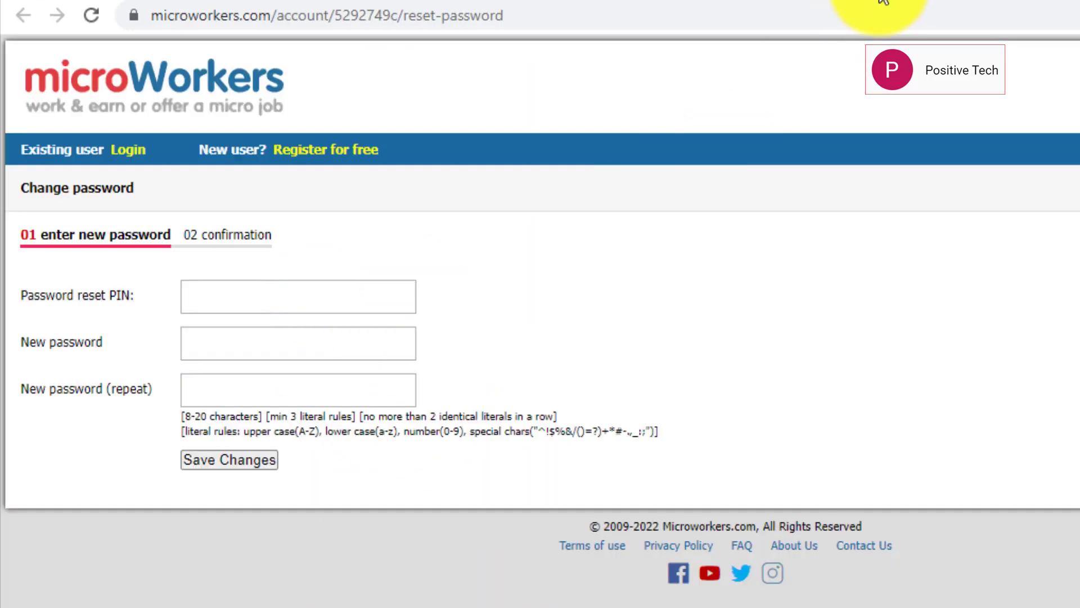
left_click(882, 1)
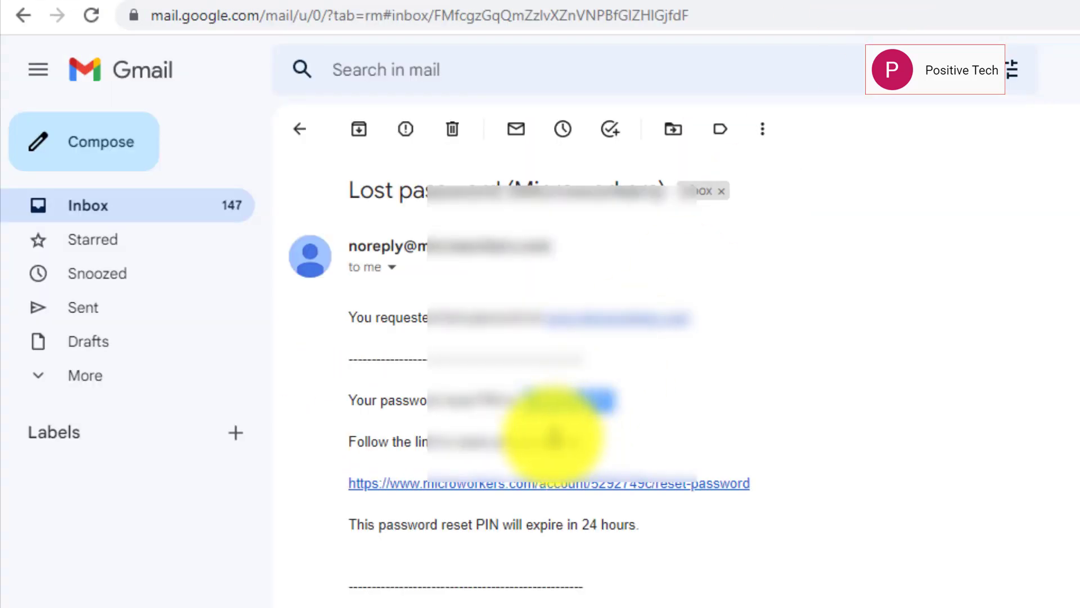
Paste the reset PIN, enter the new password twice, and save the changes
left_click(1058, 4)
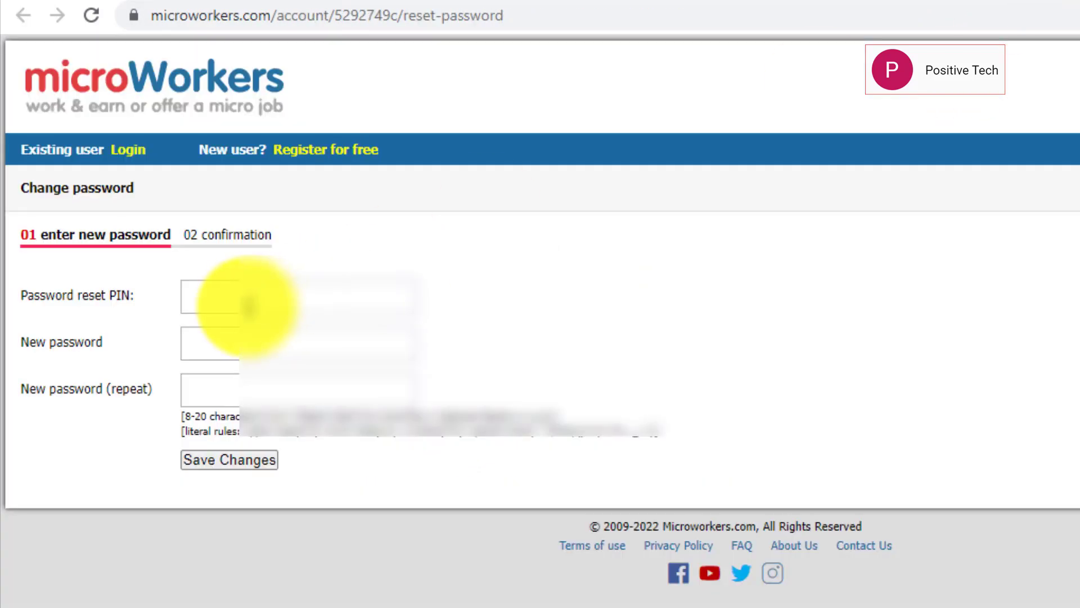
right_click(242, 297)
left_click(306, 466)
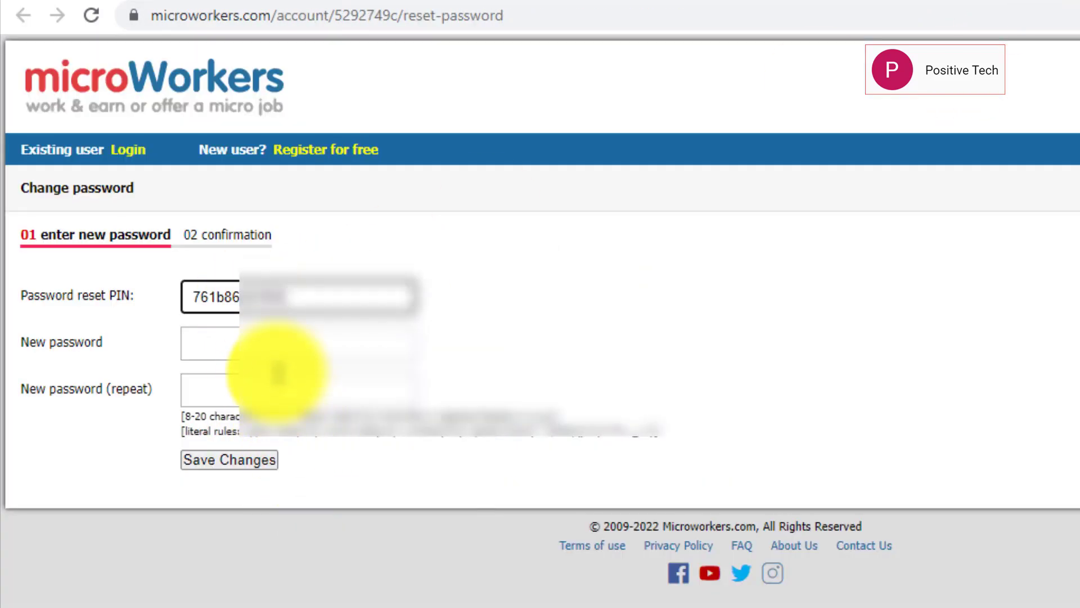
left_click(267, 343)
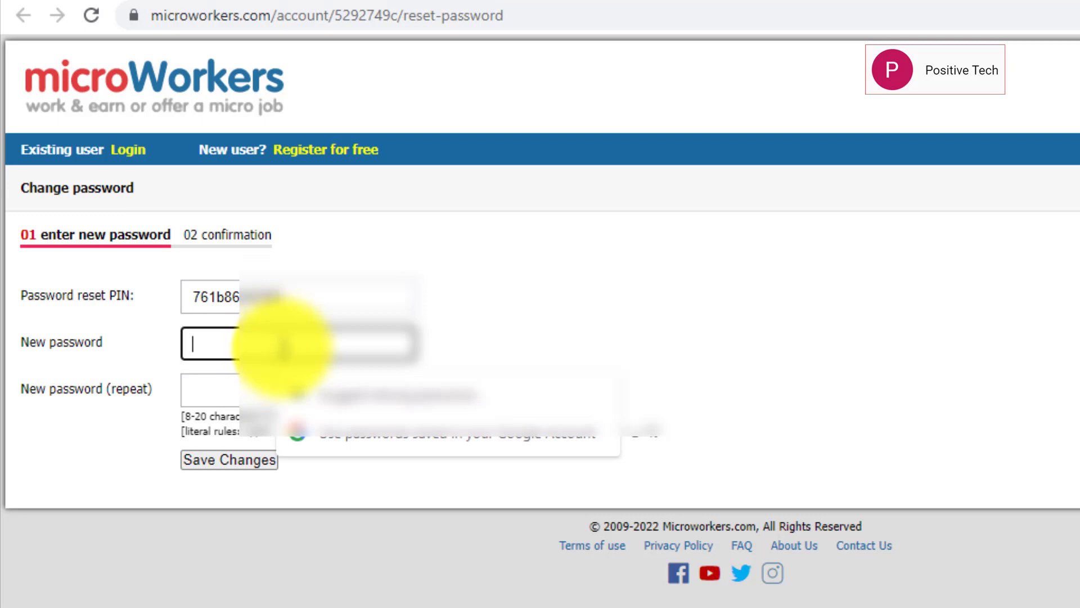
left_click(242, 390)
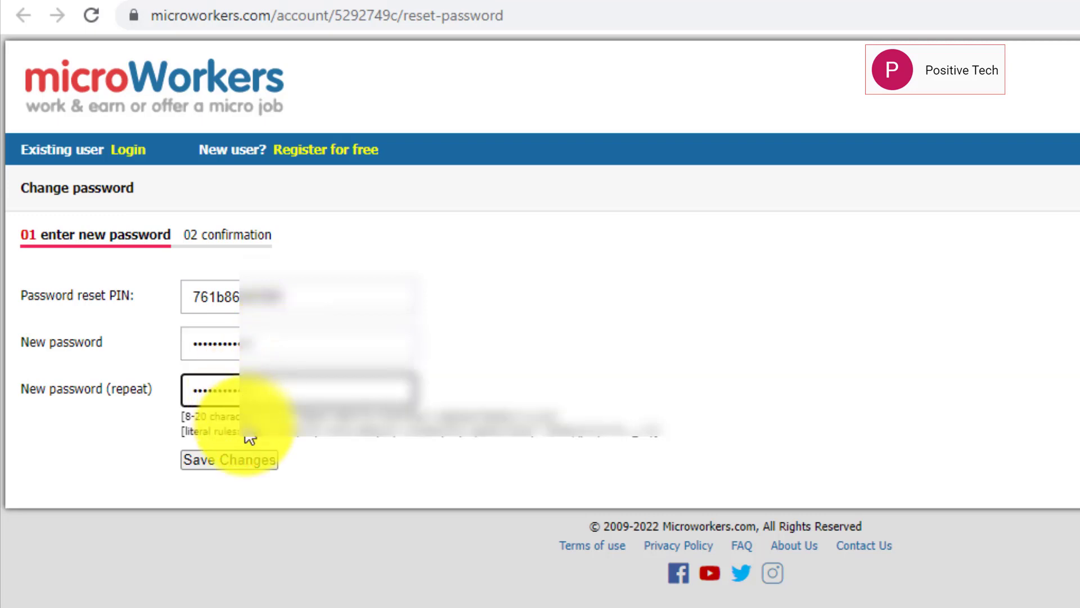
left_click(248, 461)
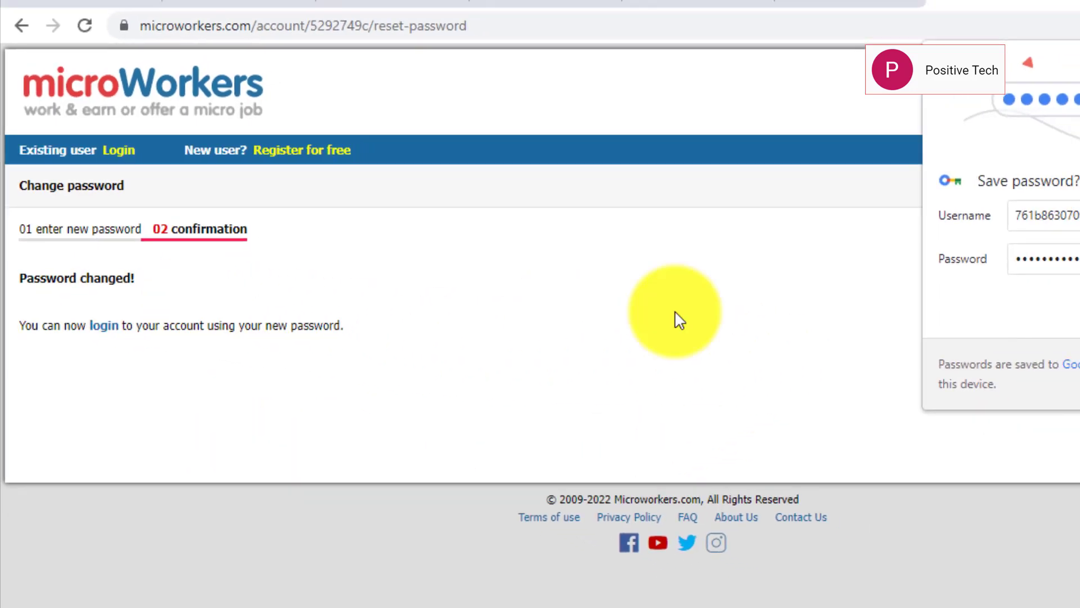
Save the new password in Chrome, dismiss the Google Account prompt, and go to login
left_click(876, 278)
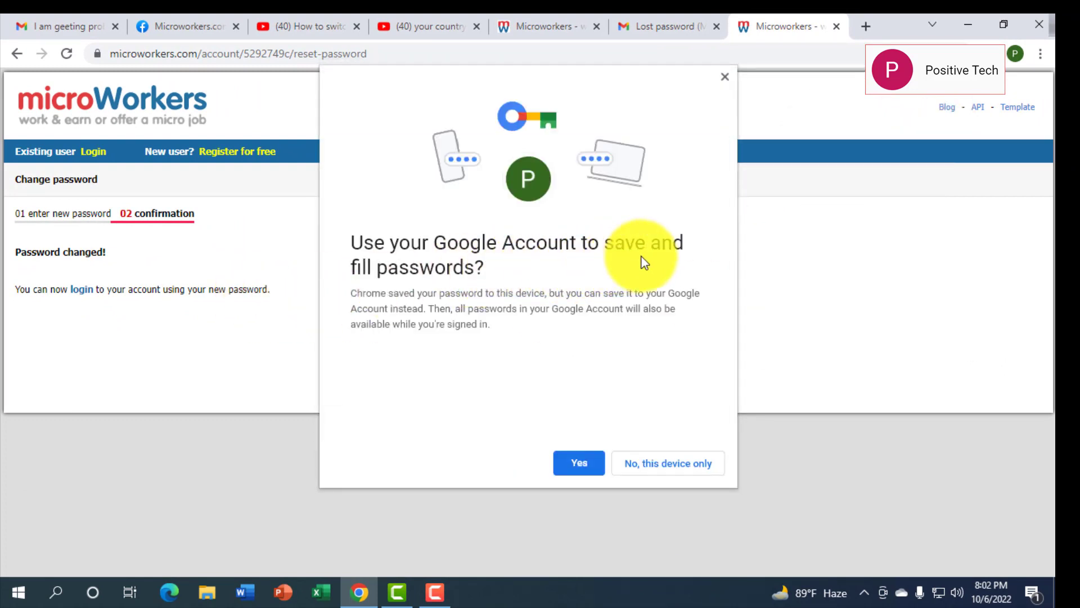
left_click(724, 79)
left_click(83, 293)
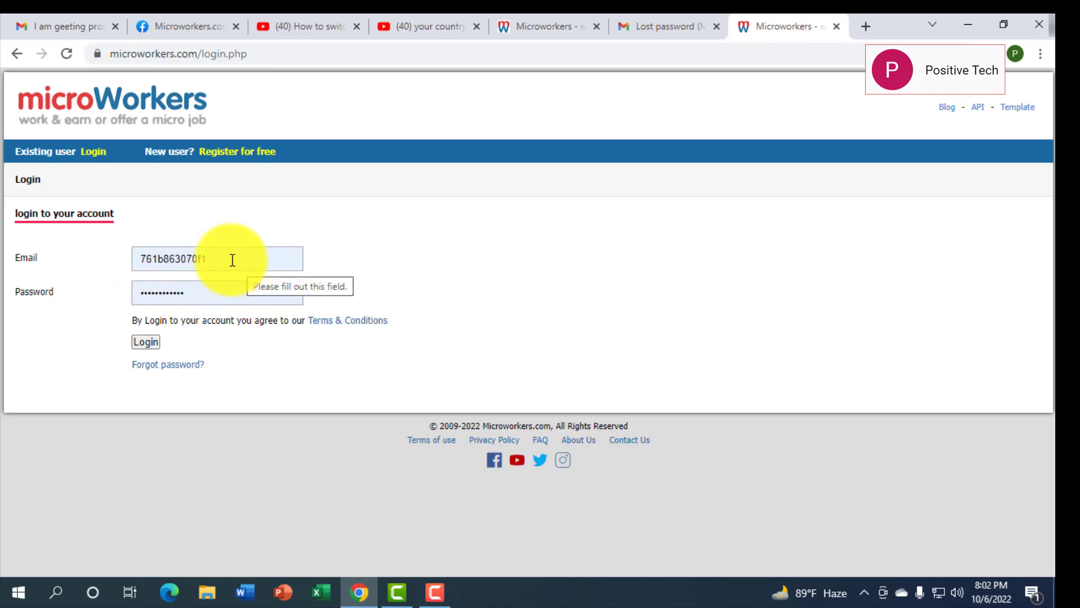
Try logging in with the autofilled details, which fail the '@' email validation
left_click(145, 341)
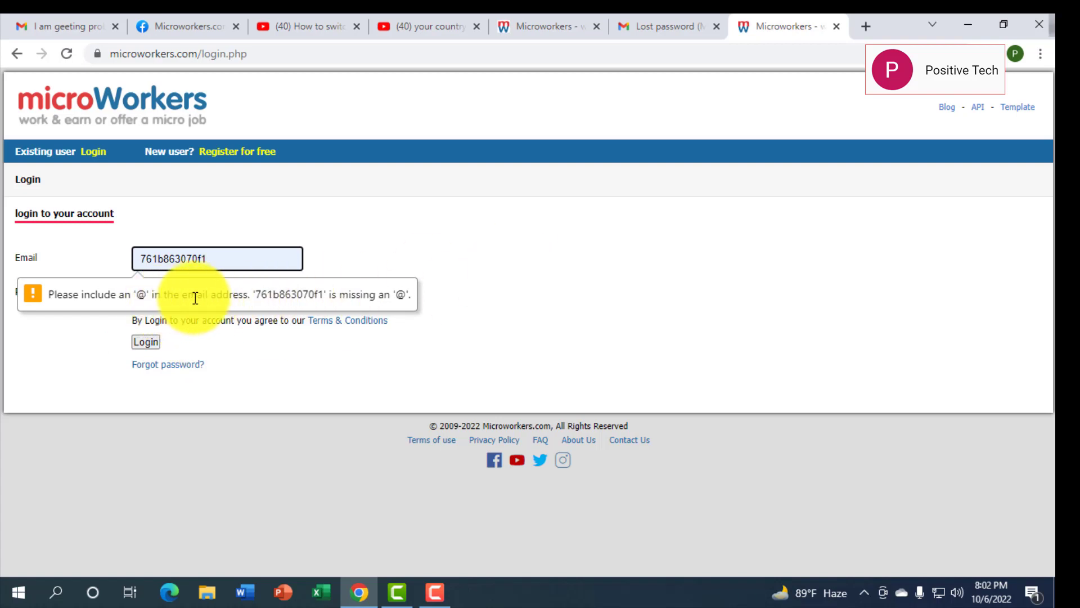
left_click(250, 262)
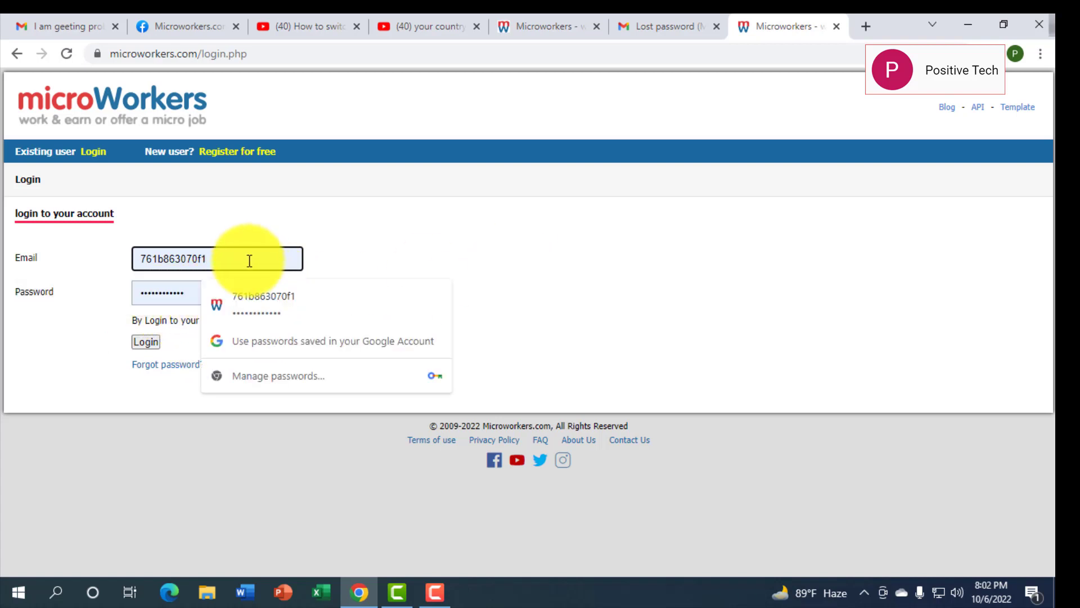
left_click(147, 341)
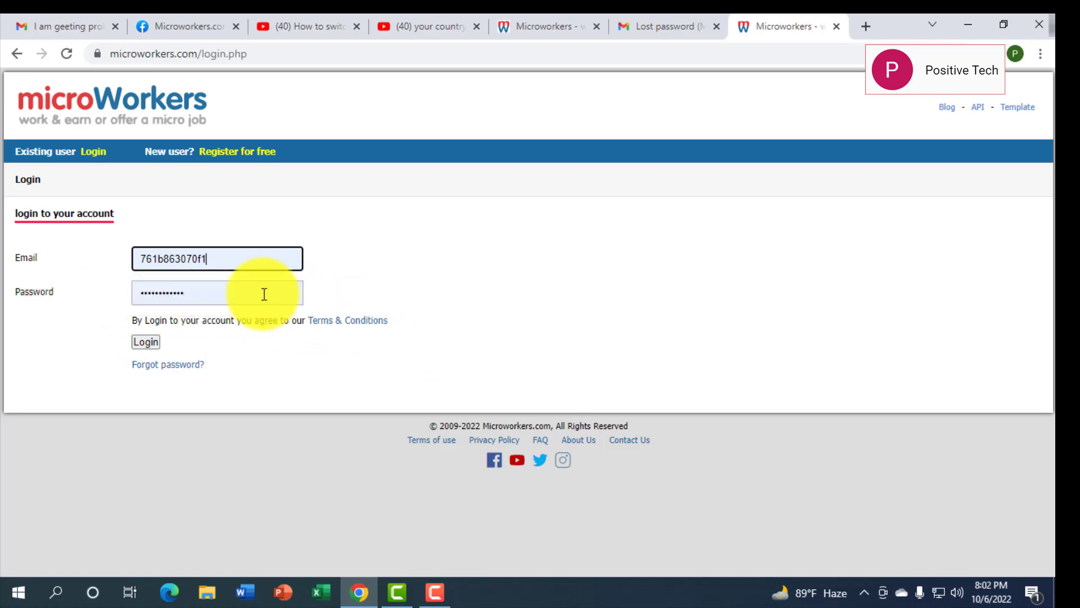
left_click(152, 341)
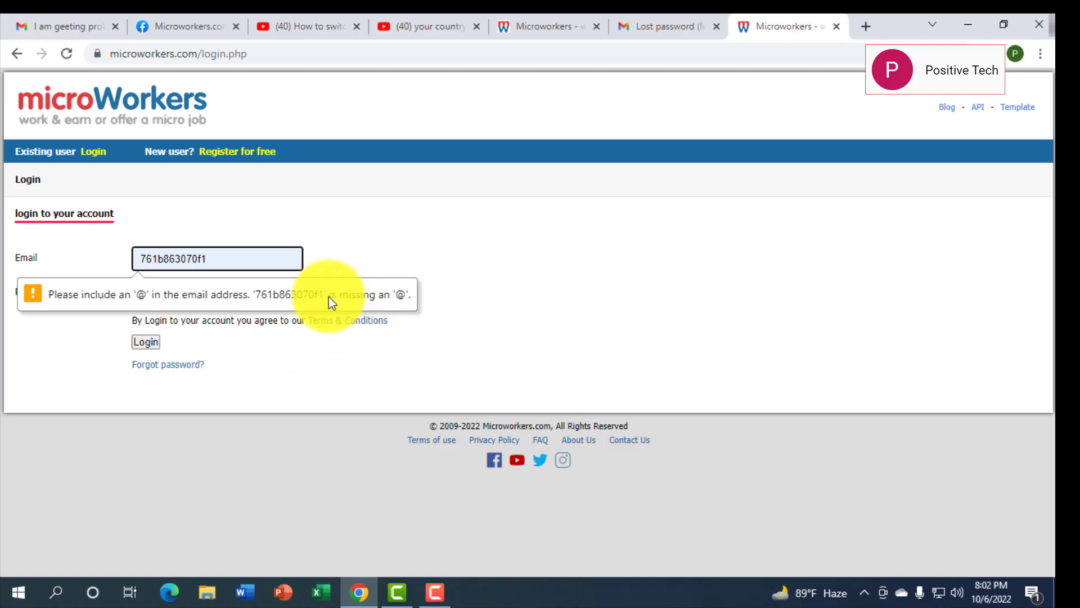
Replace the Email field value with the account's e-mail address from the saved suggestions
left_click(218, 259)
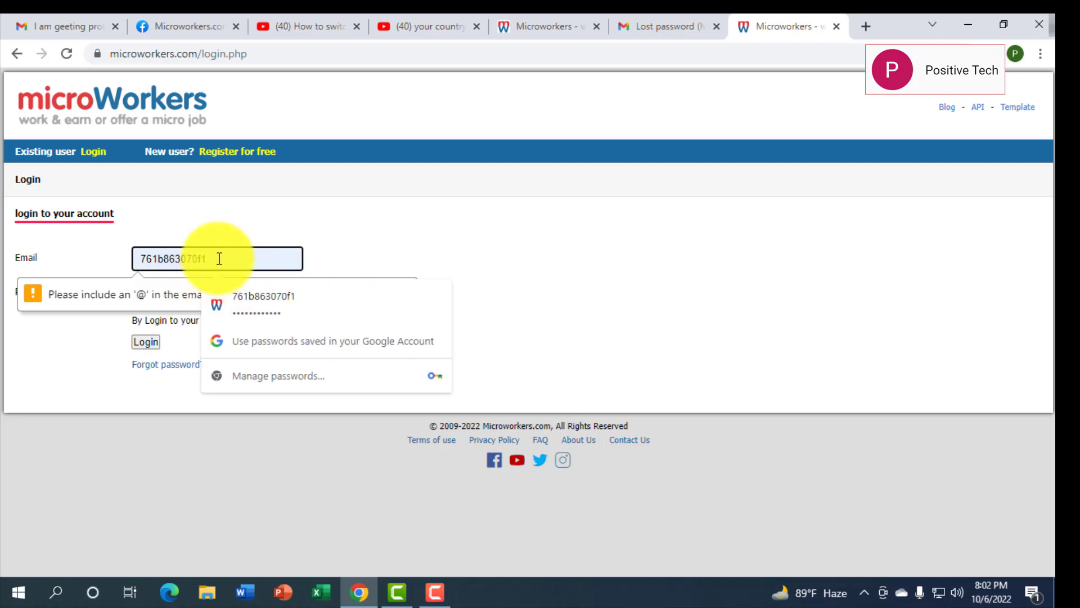
double_click(150, 259)
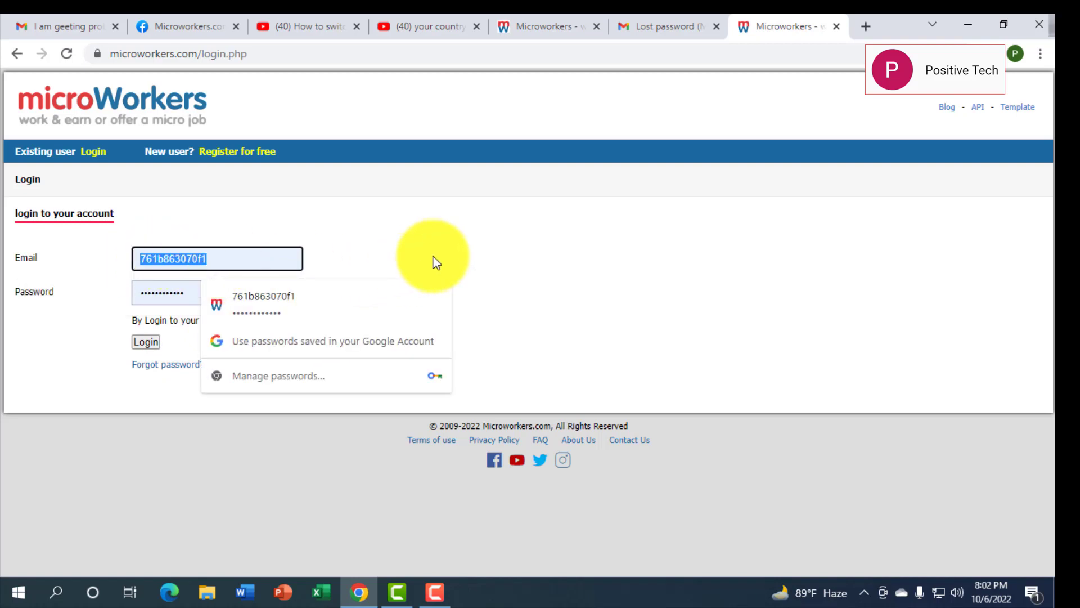
type("mron")
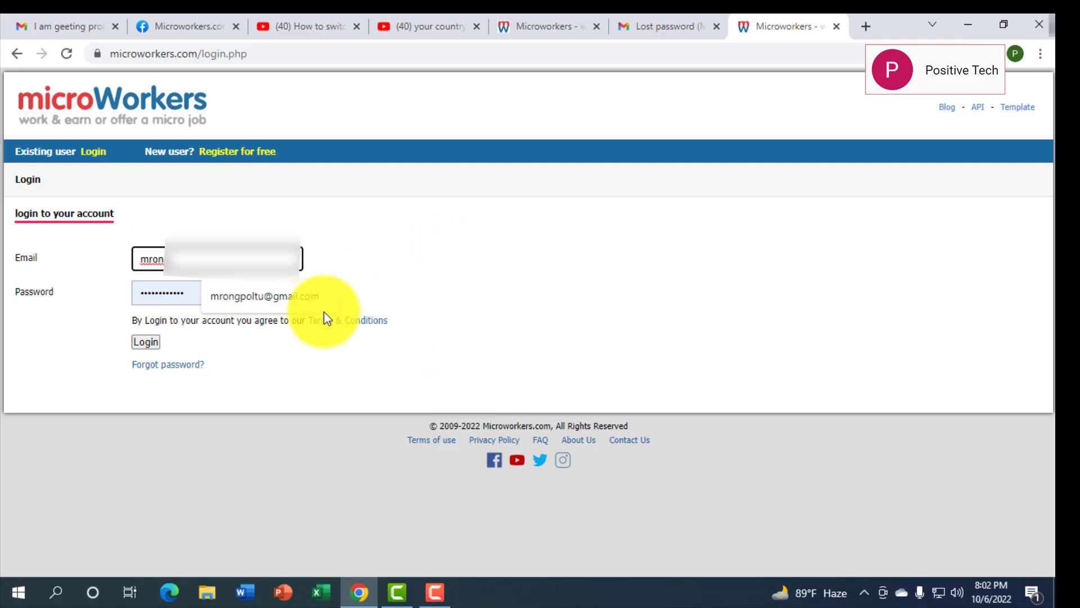
left_click(272, 296)
Submit the login, save the credentials in Chrome, and scroll the 29 available jobs
left_click(150, 343)
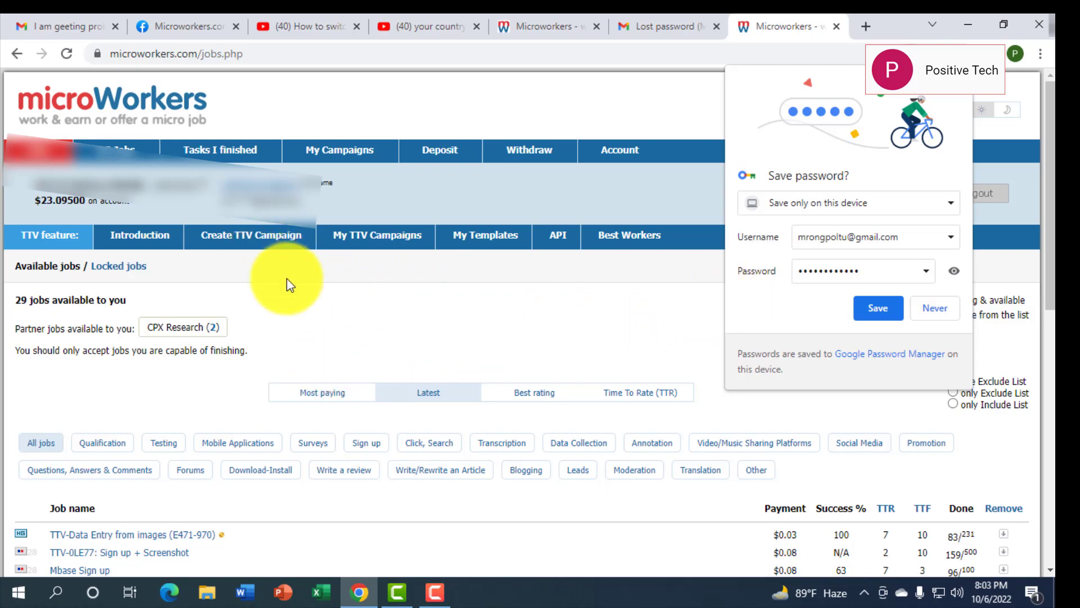
left_click(863, 309)
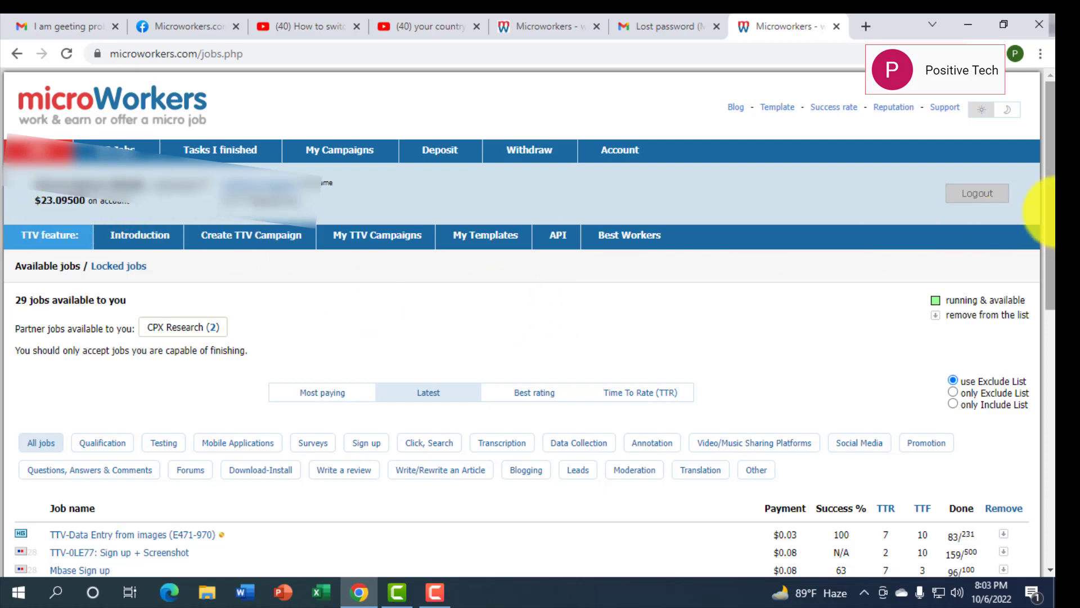
left_click_drag(1047, 208, 1043, 229)
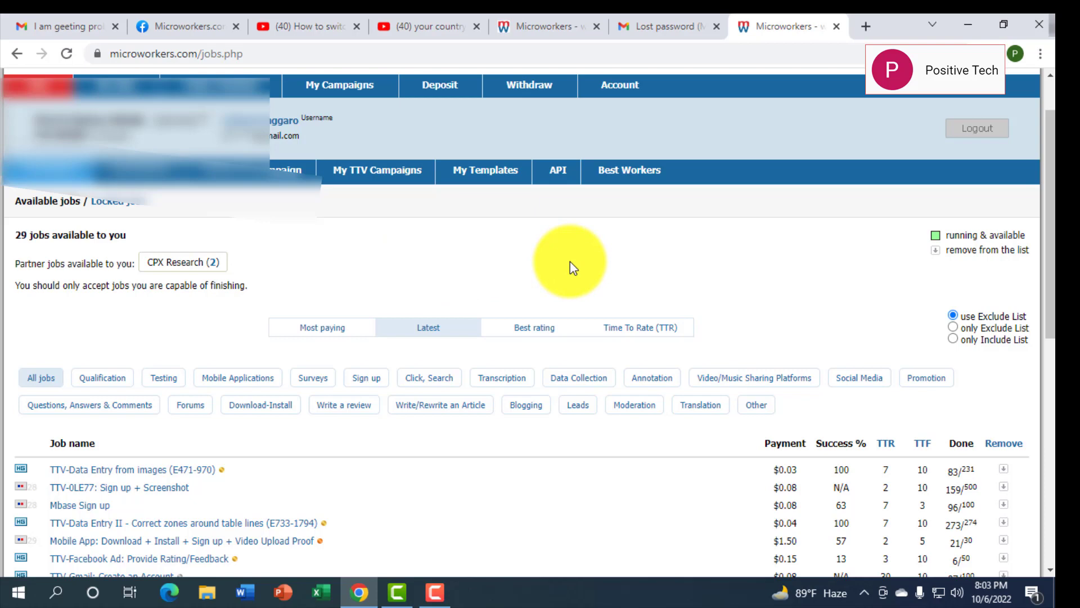
View the Account details, then the Withdraw page showing the $23.10 balance and paid withdrawals
left_click(619, 88)
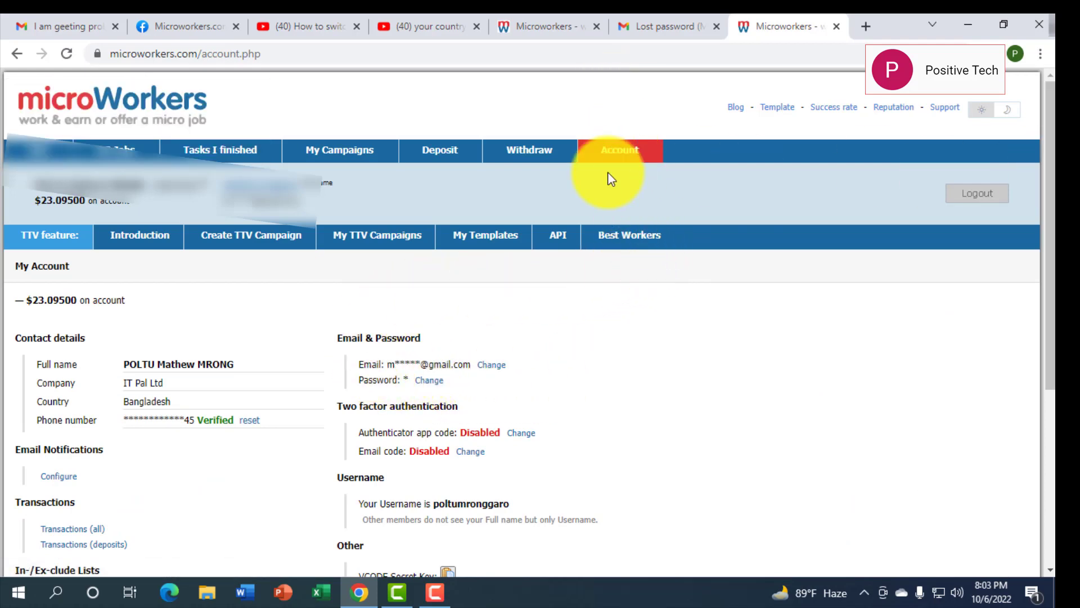
left_click(518, 160)
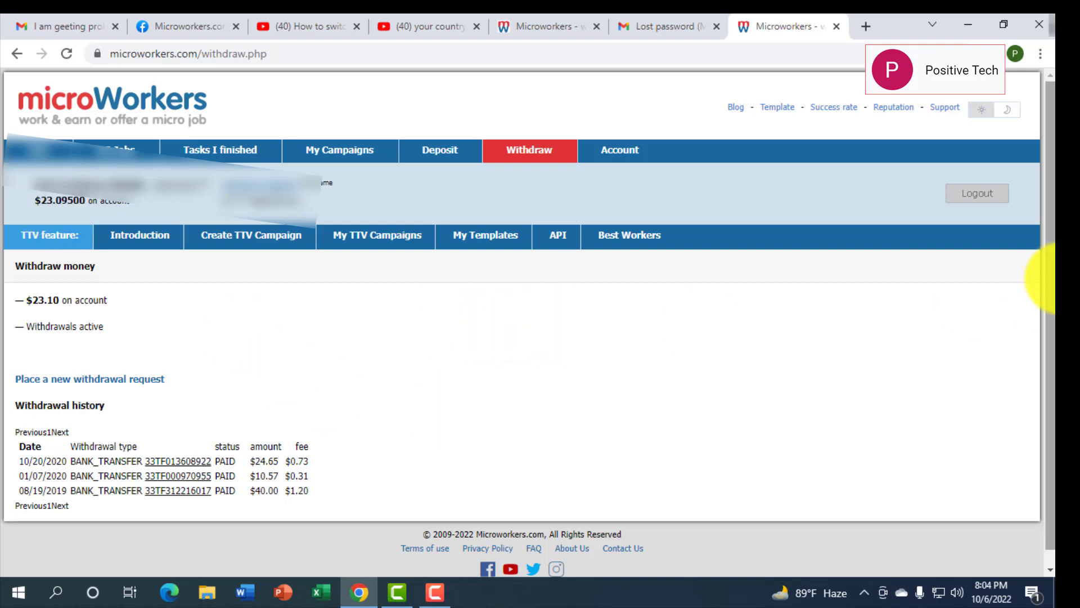
scroll(1041, 274, "down", 1)
scroll(1041, 265, "up", 1)
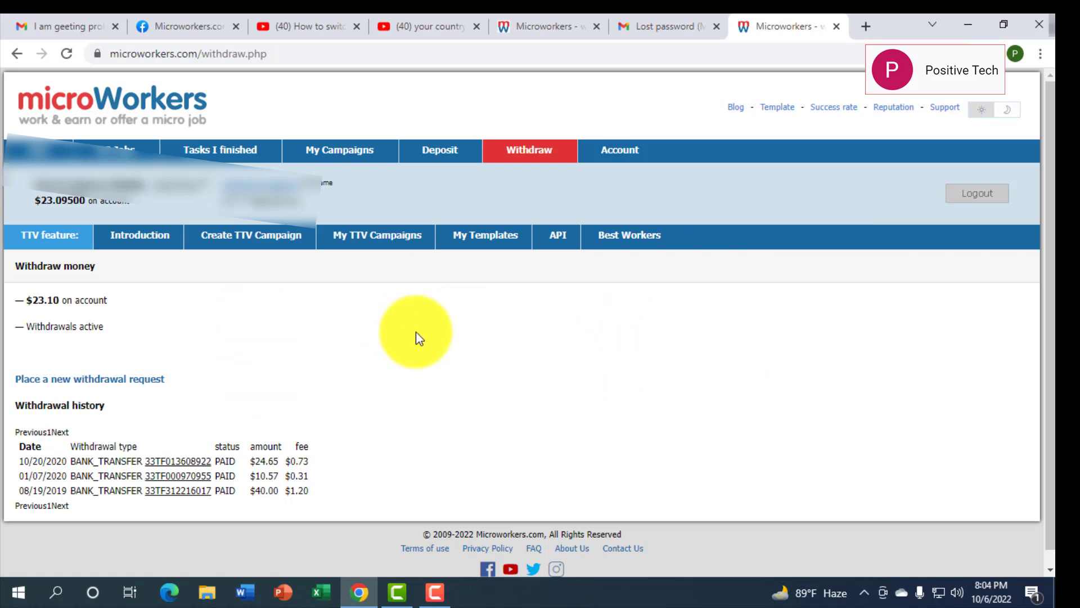
left_click(867, 27)
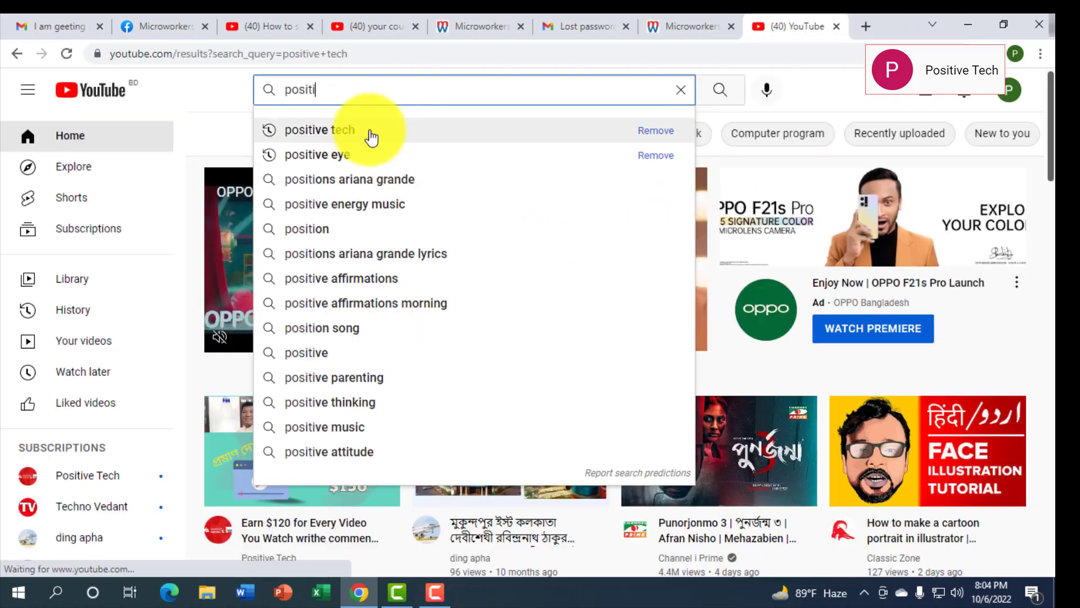
Search YouTube for positive tech and show the Positive Tech channel's videos
left_click(371, 136)
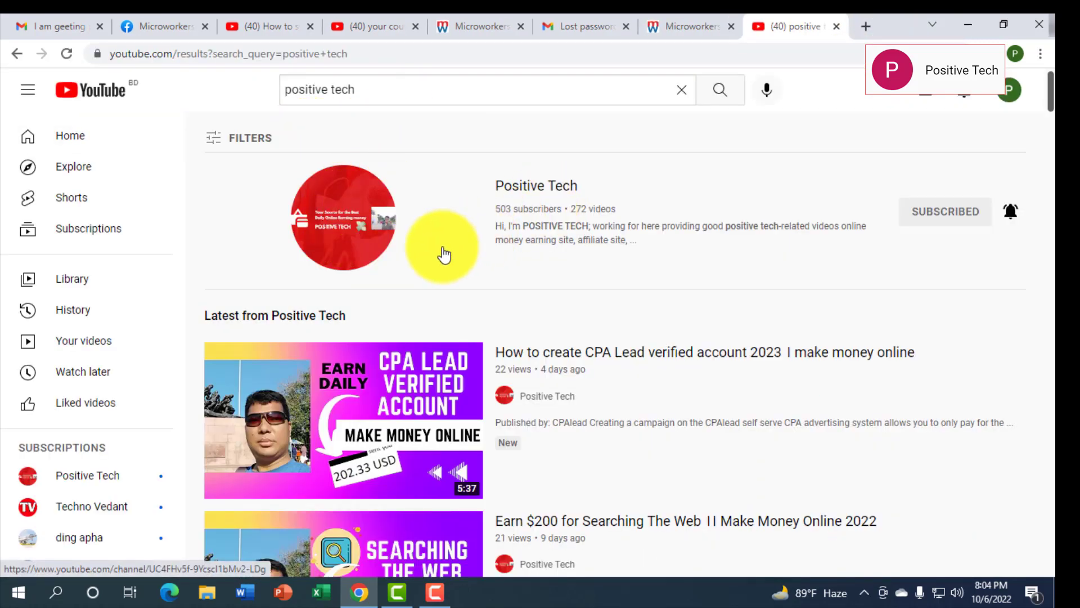
left_click(354, 234)
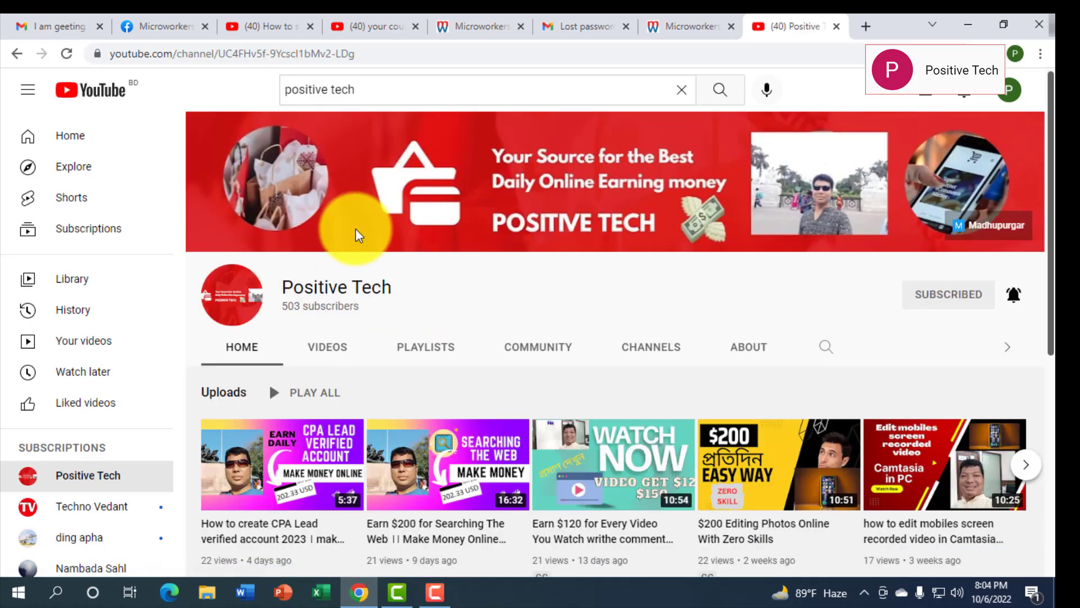
left_click(326, 353)
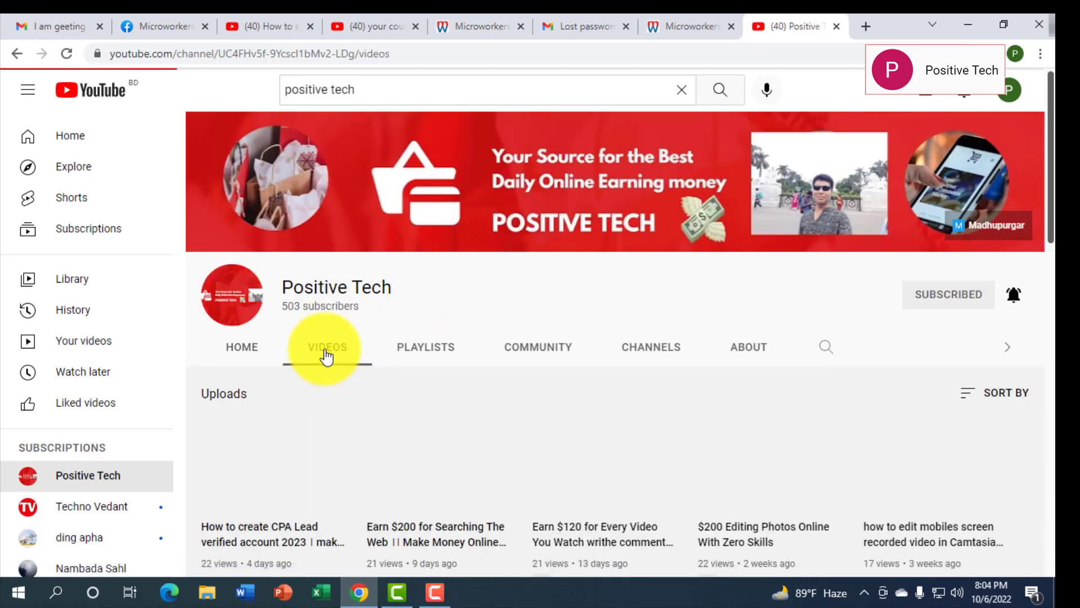
scroll(1033, 310, "down", 2)
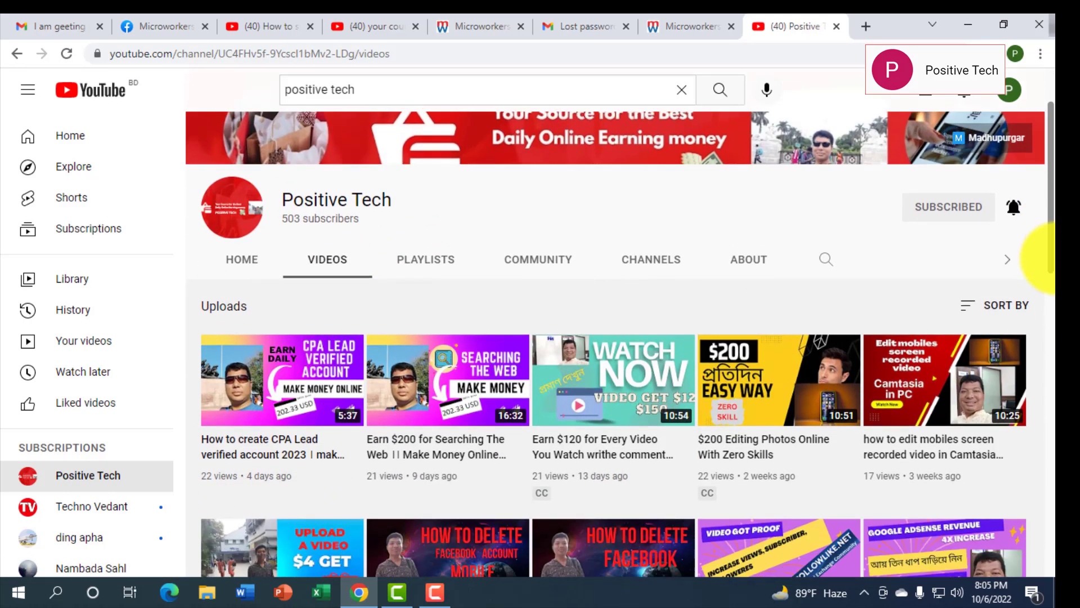
Search the channel for 'withdraw money' and scroll through the results
left_click(827, 261)
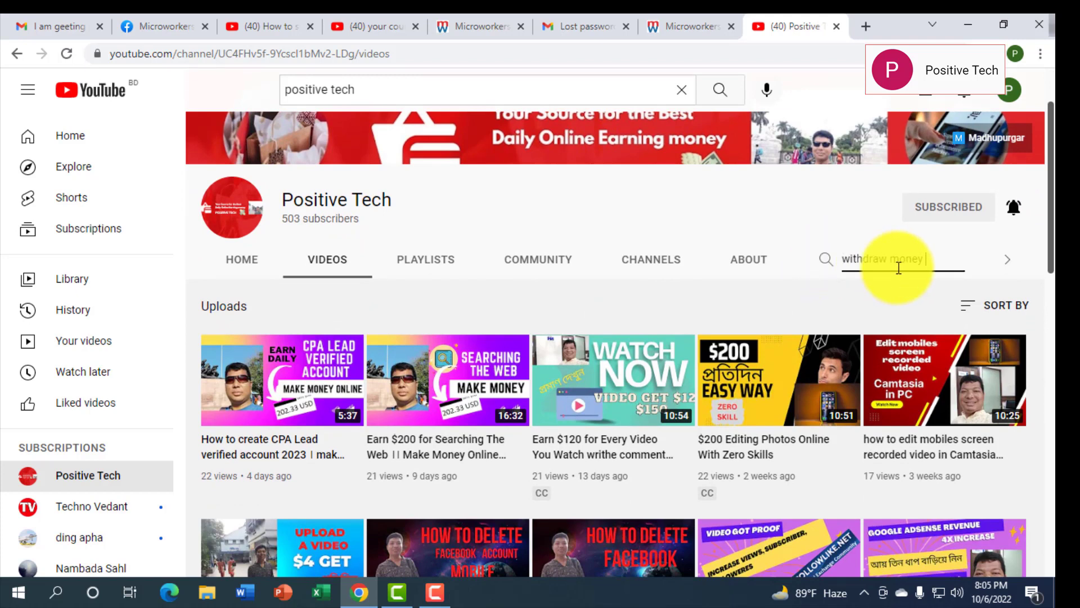
type("withdraw money")
key("Return")
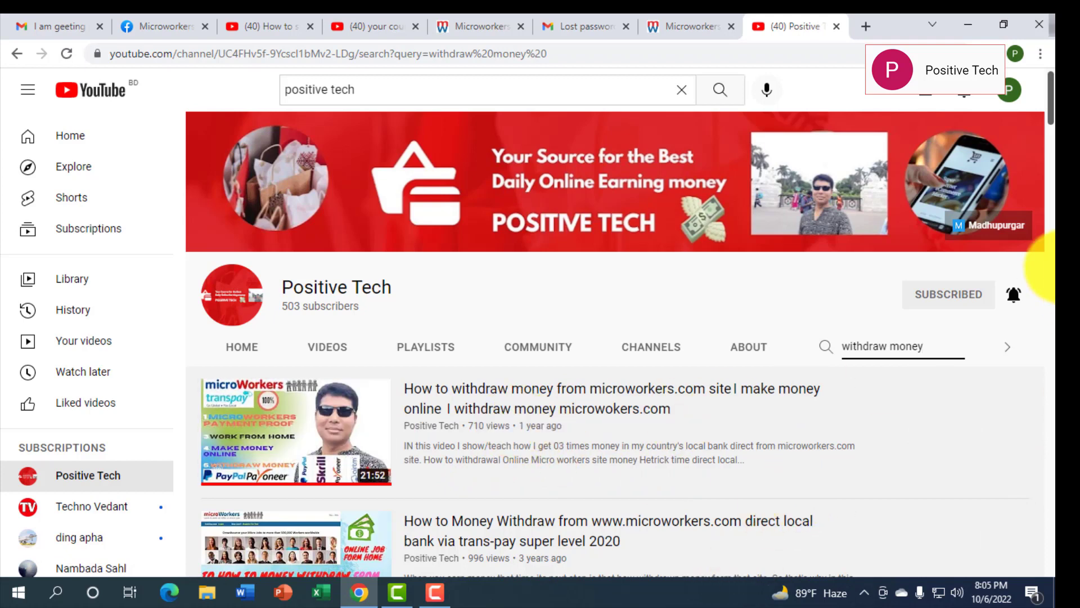
scroll(1008, 90, "down", 4)
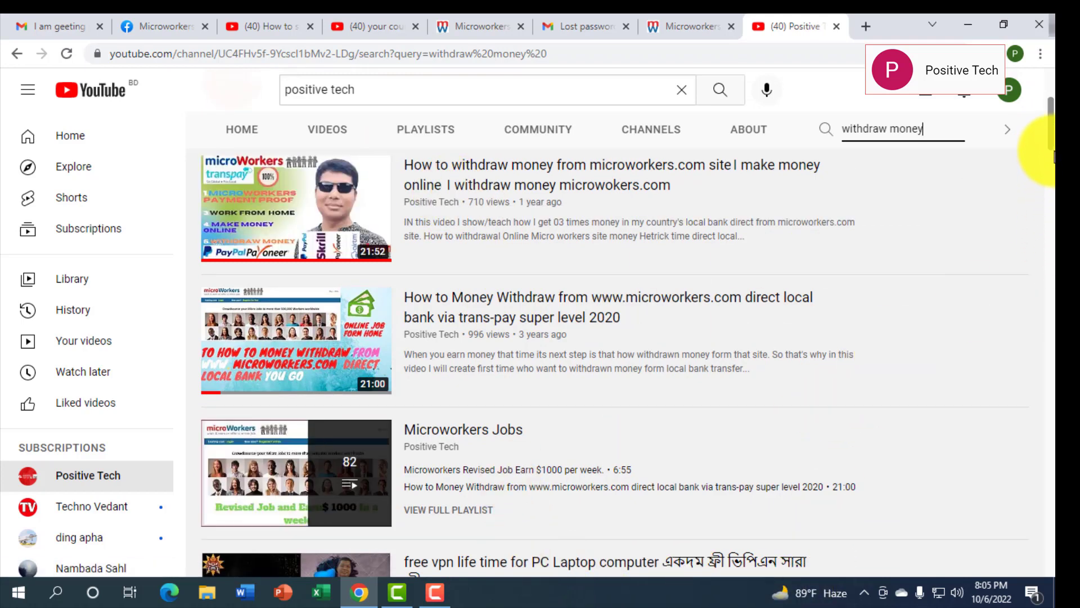
scroll(1051, 149, "up", 3)
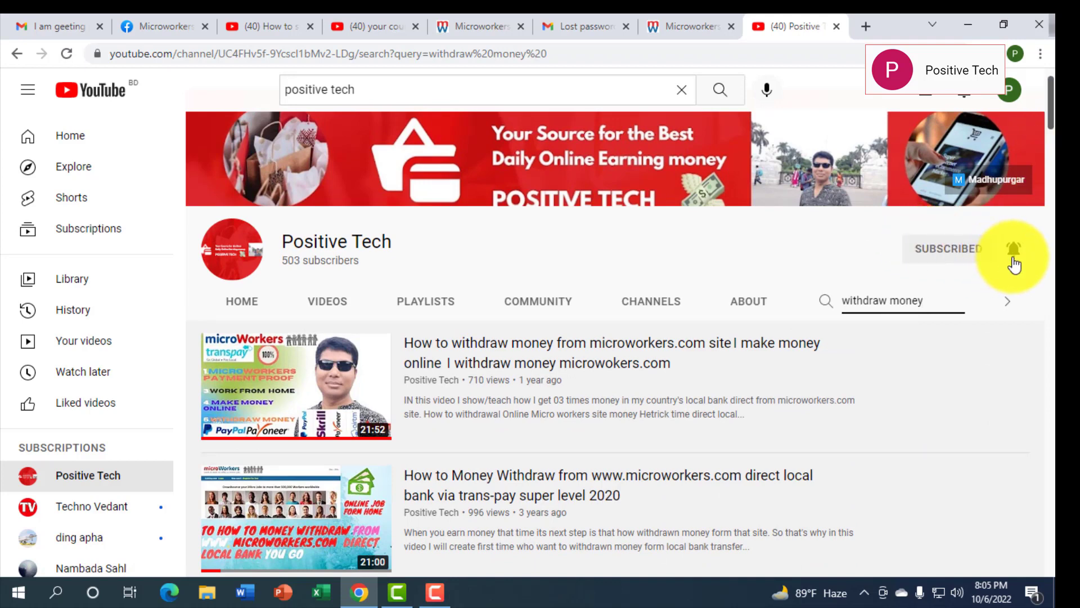
Scroll through Positive Tech's VIDEOS list, then switch to the facebook.com/microworkerscom browser tab
left_click(325, 307)
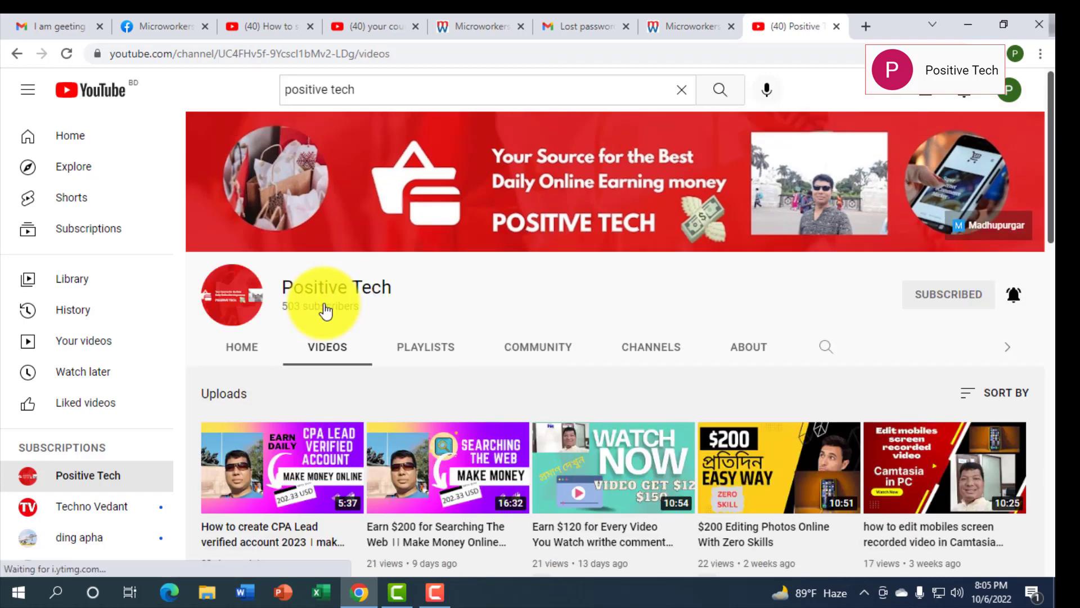
left_click_drag(1050, 209, 1049, 256)
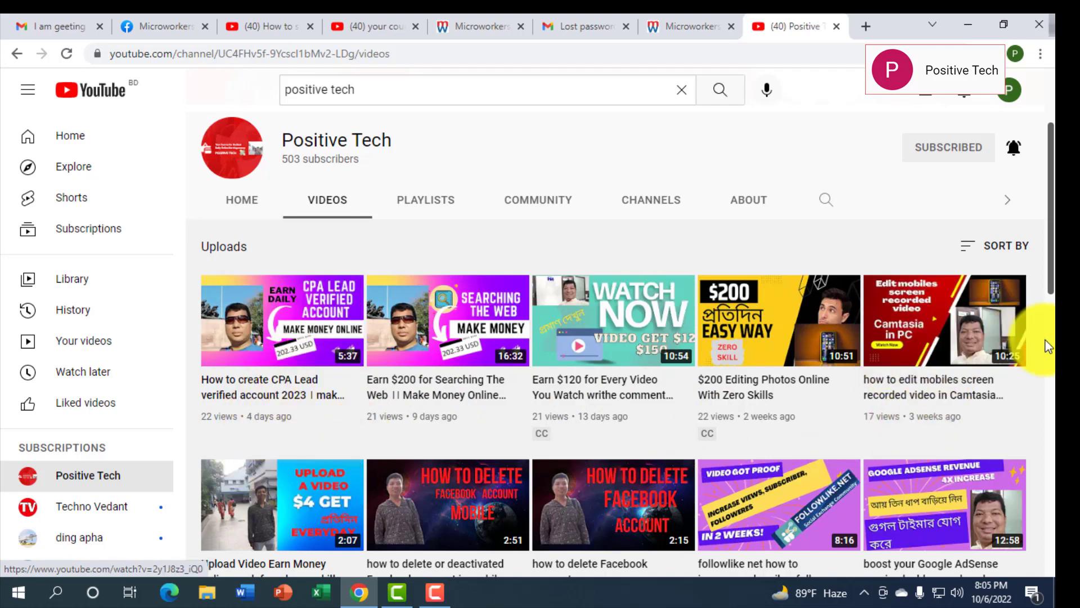
scroll(1050, 208, "down", 2)
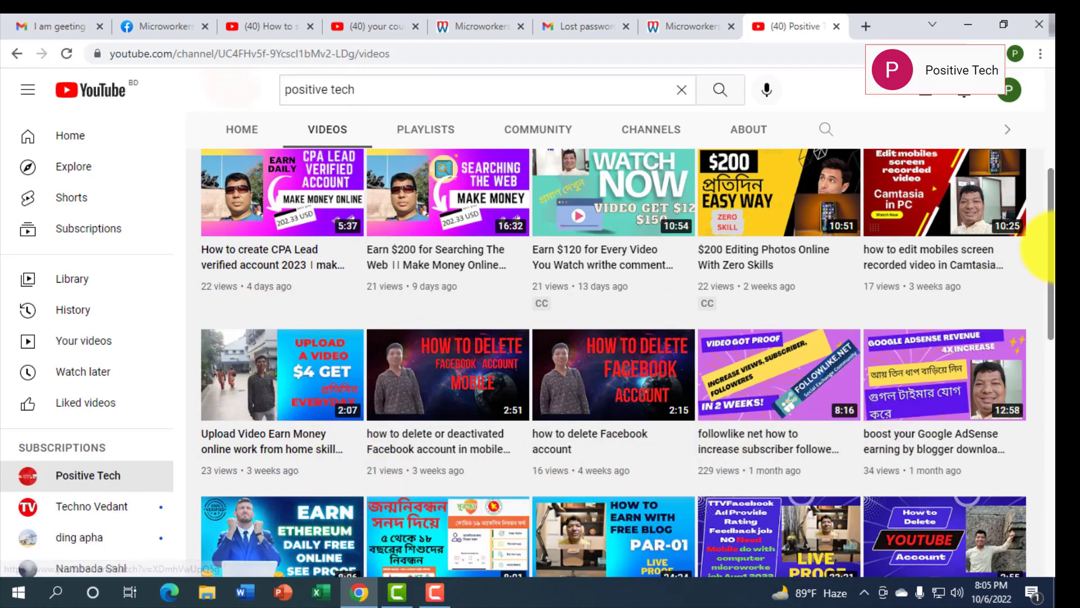
scroll(1041, 264, "down", 2)
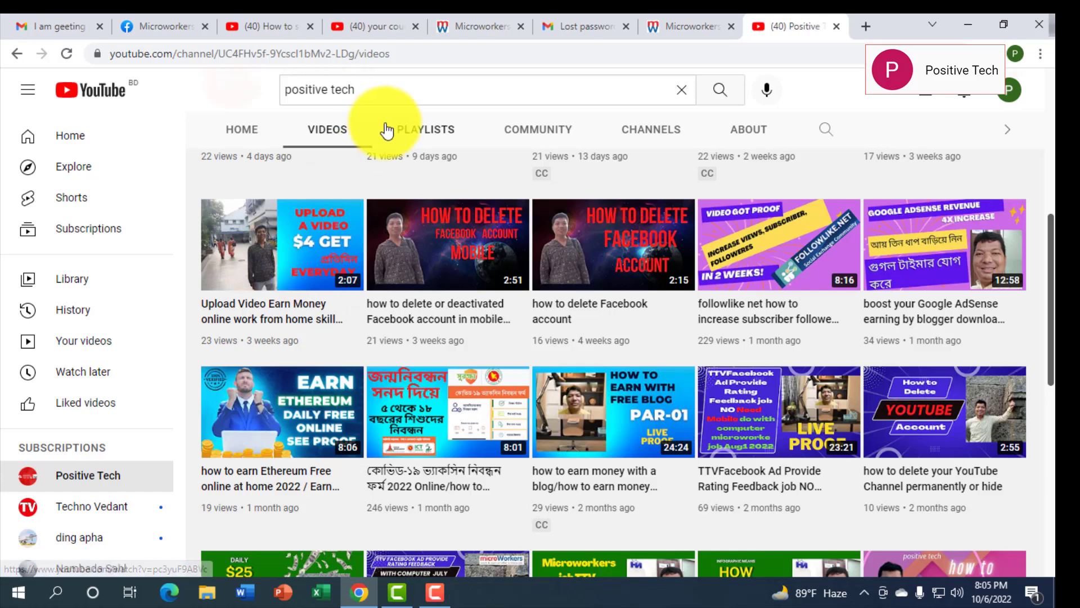
left_click(160, 27)
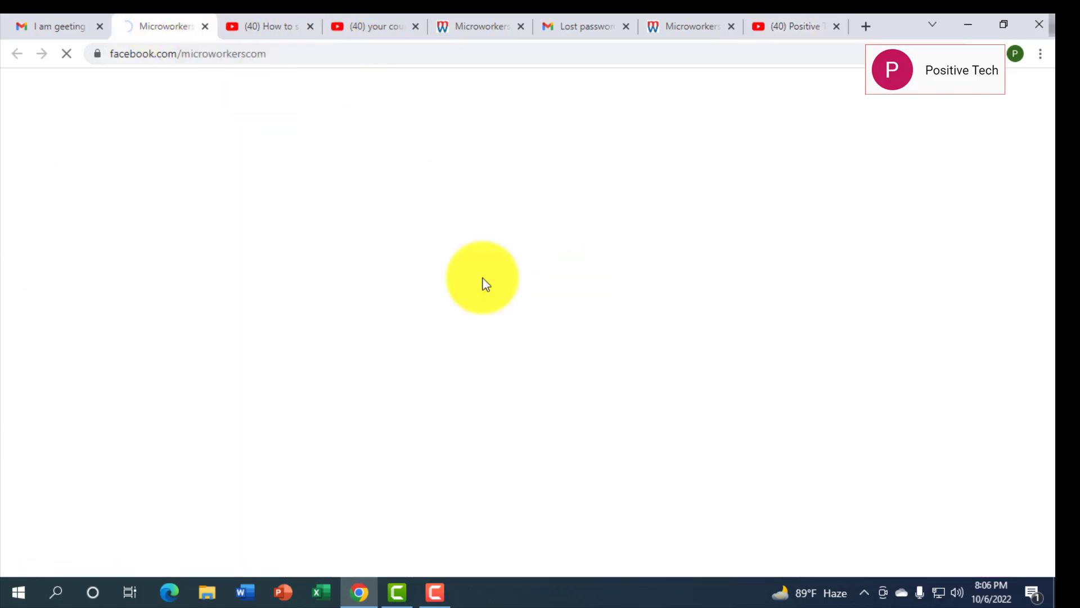